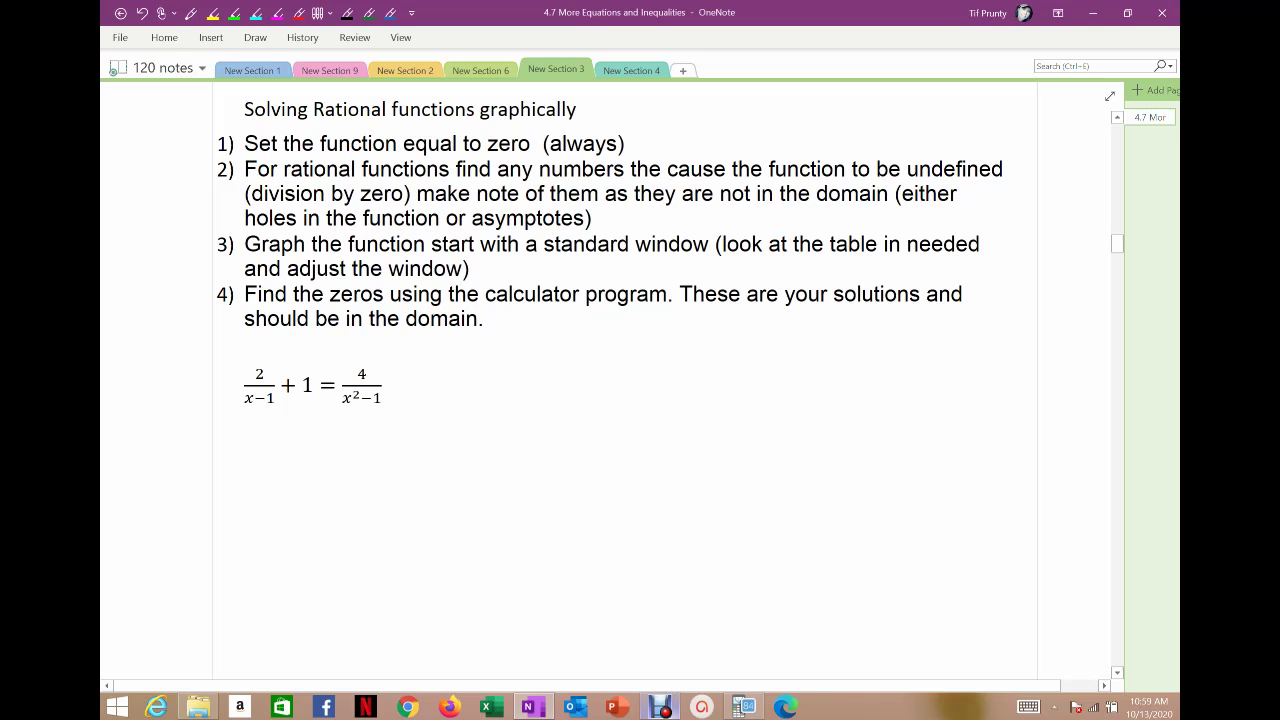
Circle 4/(x²−1) and write −4/(x²−1) under both sides of the equation
mouse_move(388, 360)
mouse_down()
mouse_move(334, 381)
mouse_move(380, 374)
mouse_up()
mouse_move(338, 453)
mouse_down()
mouse_move(383, 437)
mouse_move(408, 460)
mouse_move(372, 496)
mouse_up()
mouse_move(372, 478)
mouse_down()
mouse_move(360, 496)
mouse_move(388, 483)
mouse_up()
drag(395, 485, 415, 492)
drag(262, 438, 276, 456)
mouse_move(258, 471)
mouse_down()
mouse_move(290, 469)
mouse_move(254, 506)
mouse_move(274, 486)
mouse_move(289, 498)
mouse_up()
Handwrite the rewritten equation 2/(x−1) + 1 − 4/(x²−1) = 0
drag(552, 366, 582, 396)
mouse_move(535, 420)
mouse_down()
mouse_move(549, 438)
mouse_move(534, 440)
mouse_up()
mouse_move(558, 428)
mouse_down()
mouse_move(571, 424)
mouse_move(571, 440)
mouse_up()
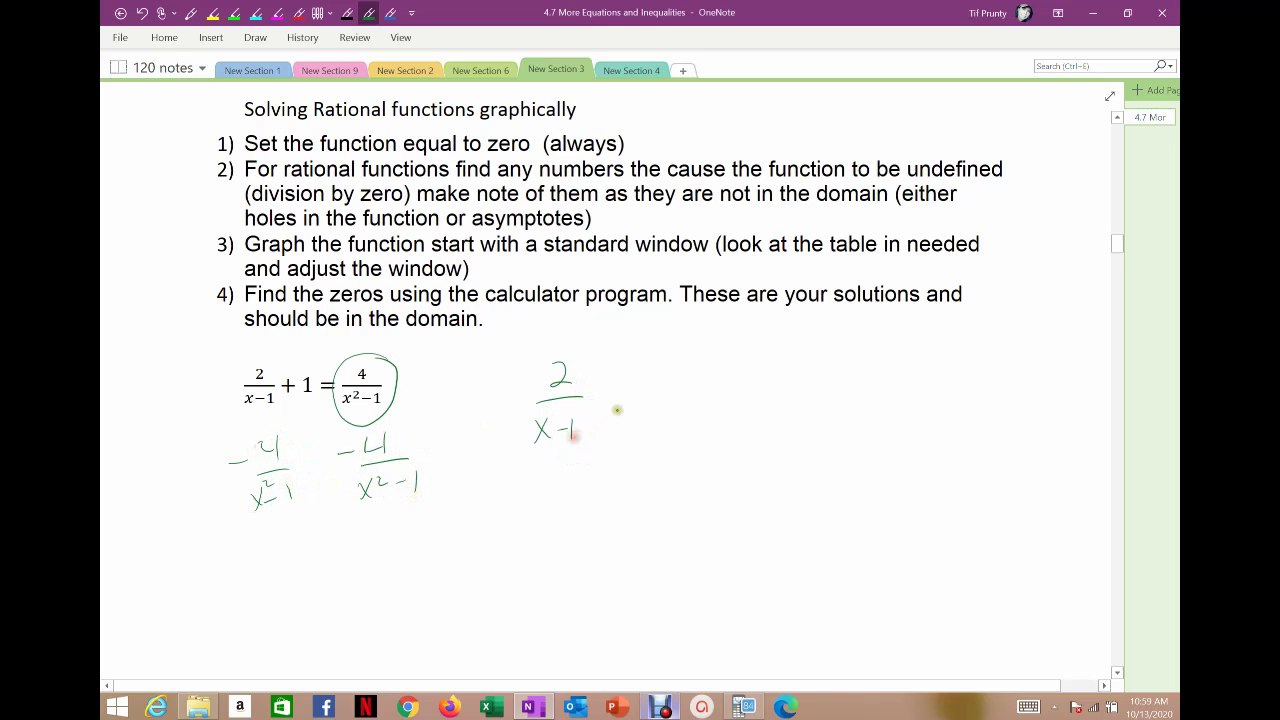
drag(615, 392, 633, 391)
drag(624, 380, 624, 404)
mouse_move(644, 380)
mouse_down()
mouse_move(644, 402)
mouse_move(739, 386)
mouse_up()
drag(733, 366, 733, 398)
mouse_move(710, 398)
mouse_down()
mouse_move(741, 396)
mouse_move(716, 440)
mouse_up()
mouse_move(717, 421)
mouse_down()
mouse_move(705, 441)
mouse_move(742, 428)
mouse_up()
drag(753, 420, 753, 438)
drag(818, 396, 840, 394)
mouse_move(818, 407)
mouse_down()
mouse_move(842, 405)
mouse_move(867, 377)
mouse_up()
Redo the 4/(x²−1) fraction and bracket the denominators as (x−1) and (x²−1)
drag(718, 345, 725, 476)
drag(768, 348, 757, 477)
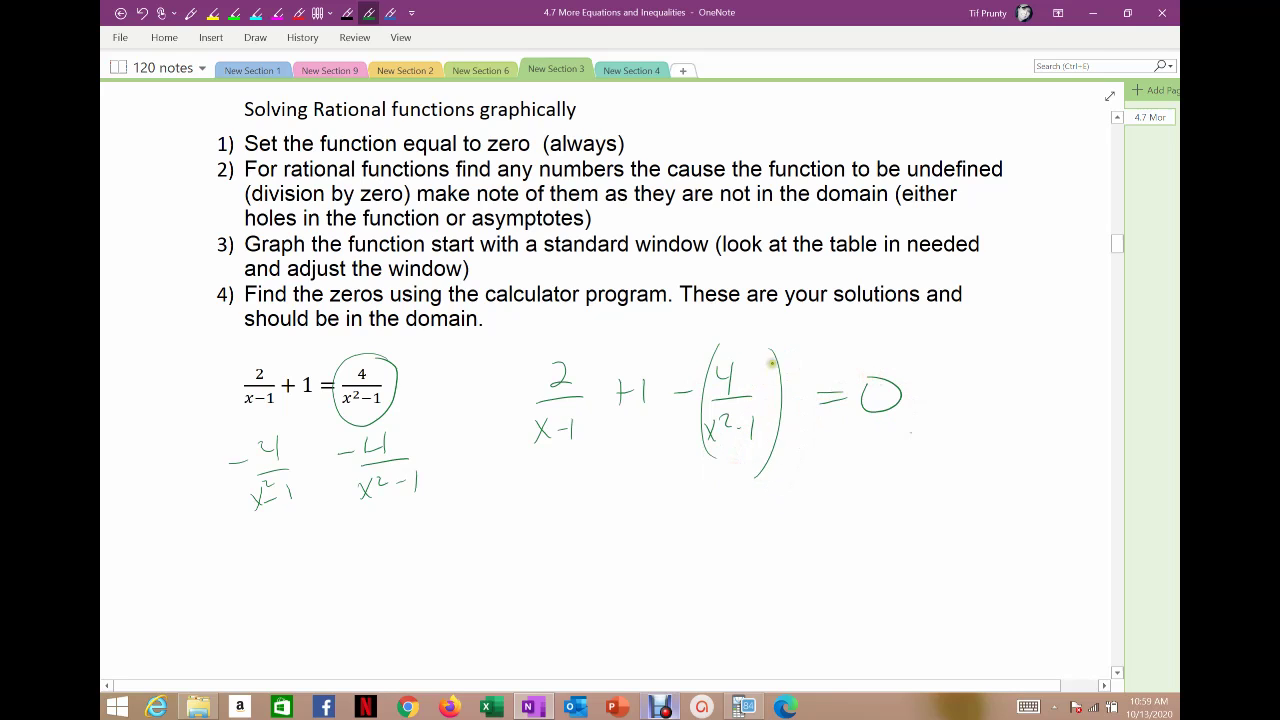
mouse_move(800, 369)
mouse_down()
mouse_move(729, 477)
mouse_move(757, 434)
mouse_move(760, 480)
mouse_move(700, 437)
mouse_move(714, 451)
mouse_up()
mouse_move(729, 361)
mouse_down()
mouse_move(744, 389)
mouse_move(769, 394)
mouse_move(713, 433)
mouse_move(745, 422)
mouse_move(770, 442)
mouse_up()
drag(531, 405, 526, 455)
drag(576, 405, 588, 453)
drag(713, 411, 706, 448)
drag(778, 402, 786, 447)
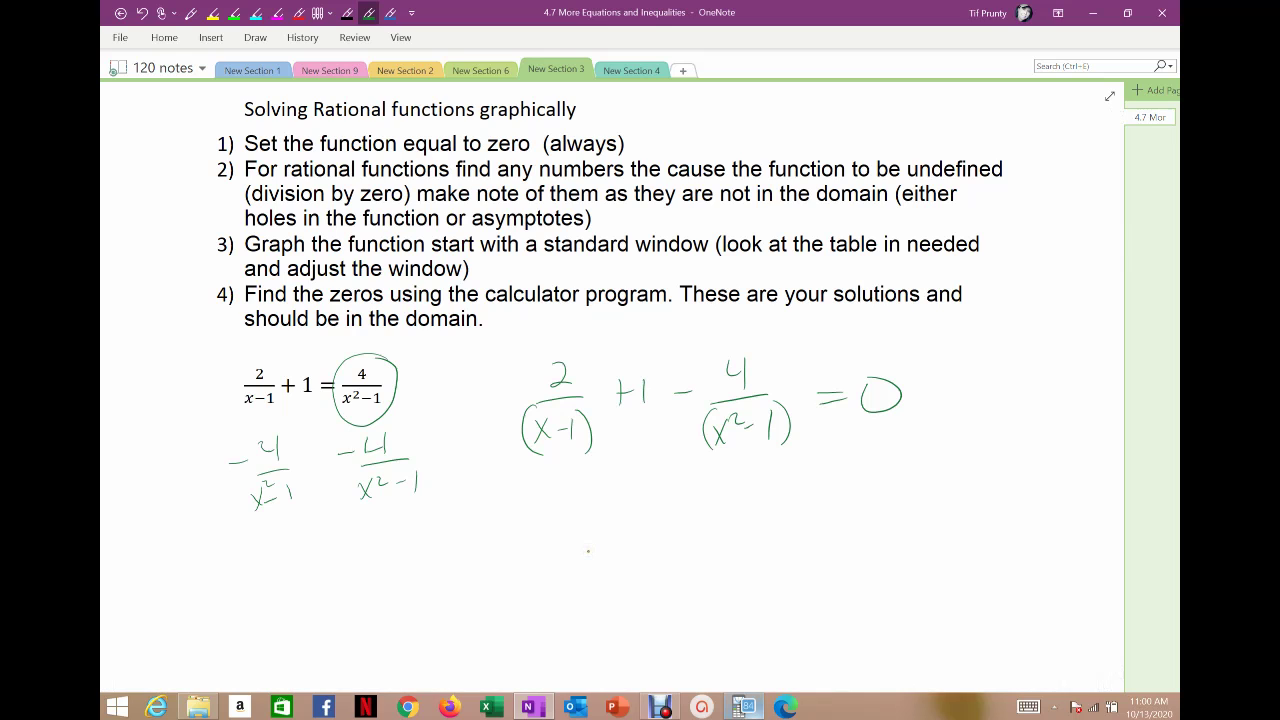
Bring up TI-SmartView CE and open the Y= editor for Y1
click(659, 707)
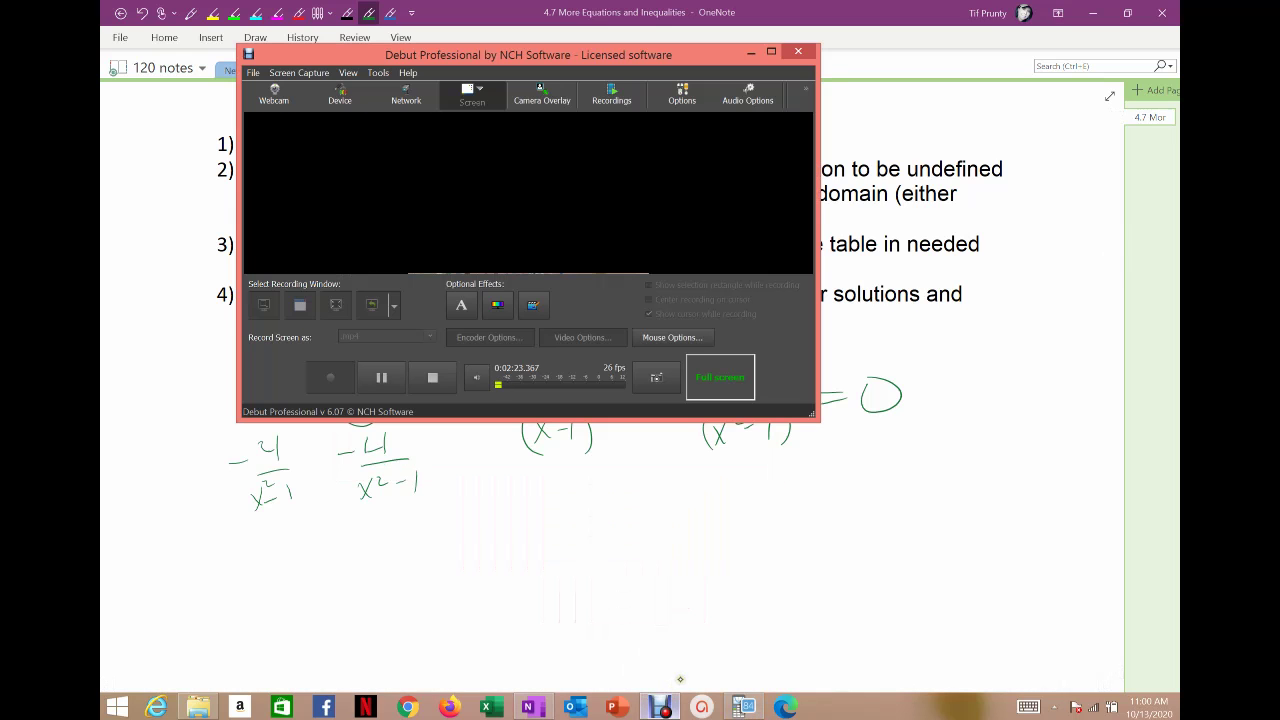
click(659, 707)
click(743, 707)
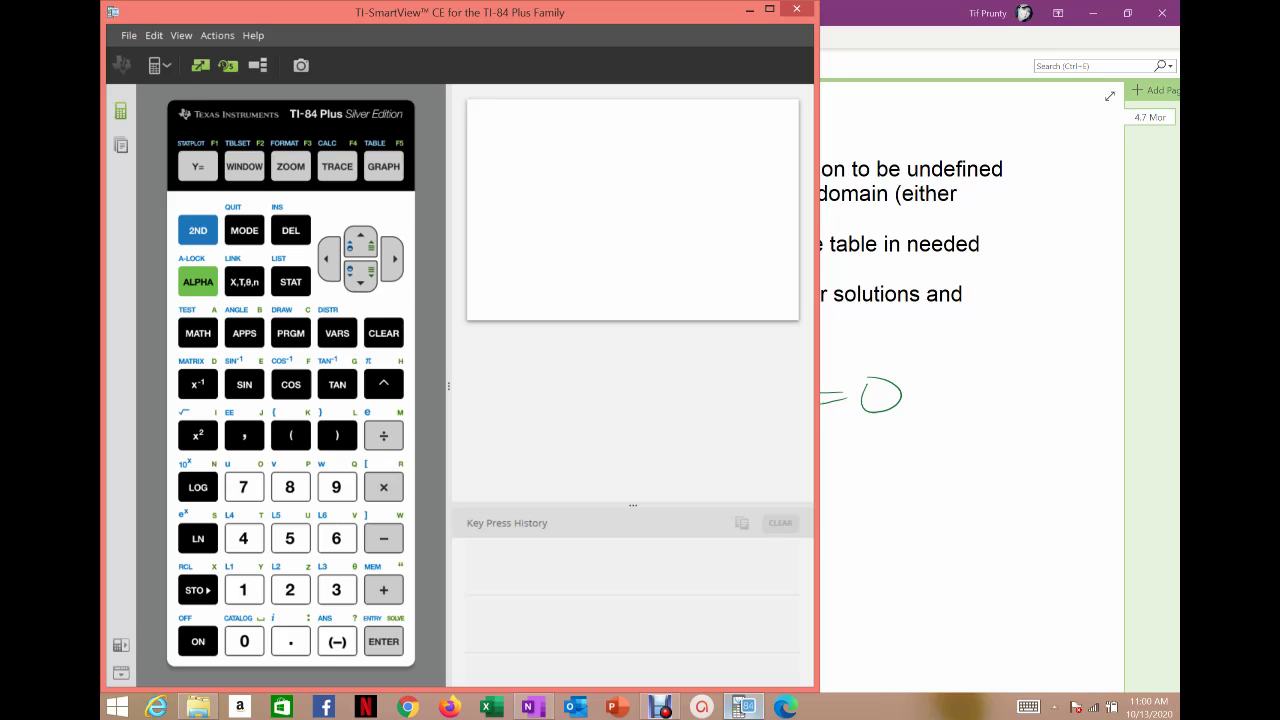
click(197, 166)
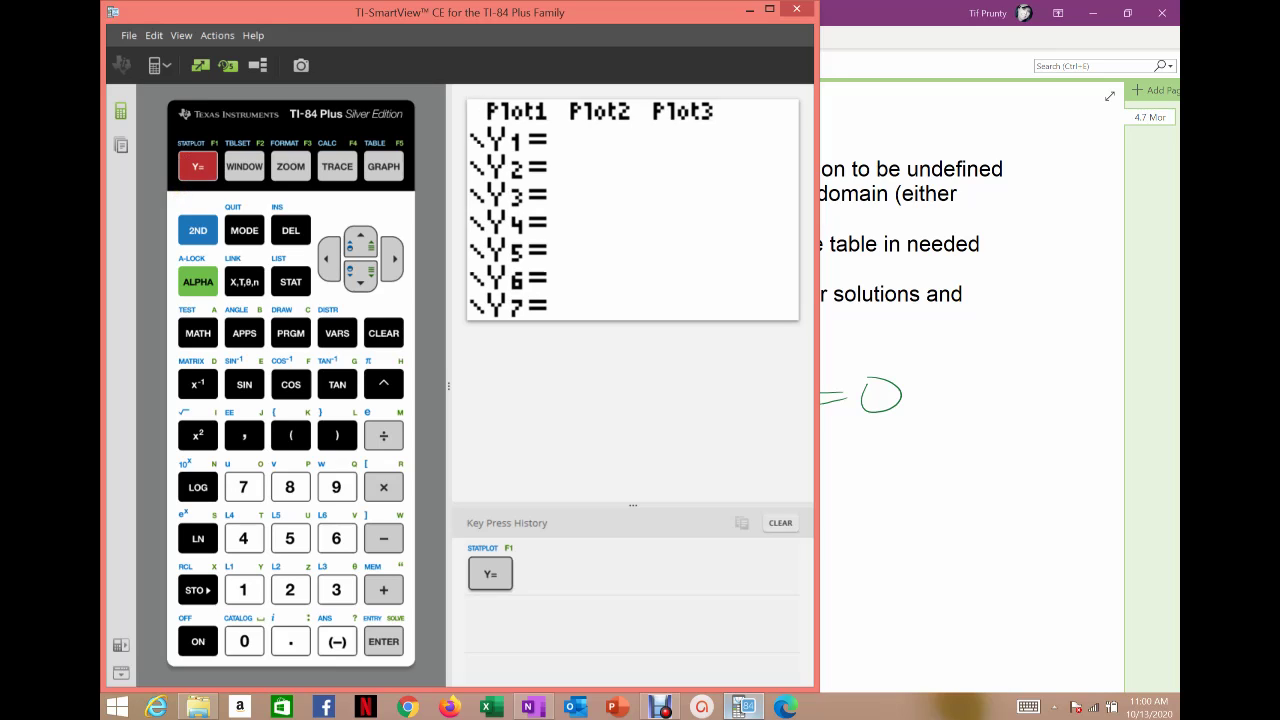
Enter 2/(X−1)+1 as the start of Y1
click(290, 589)
click(383, 435)
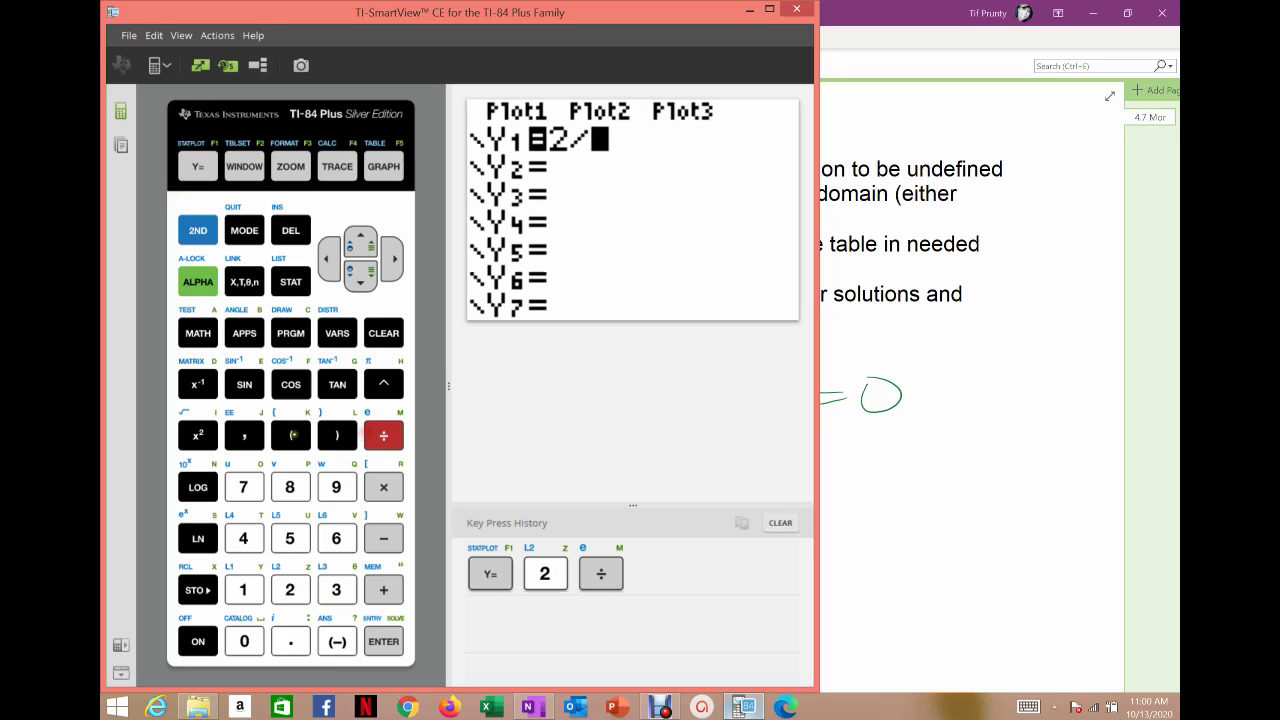
click(290, 435)
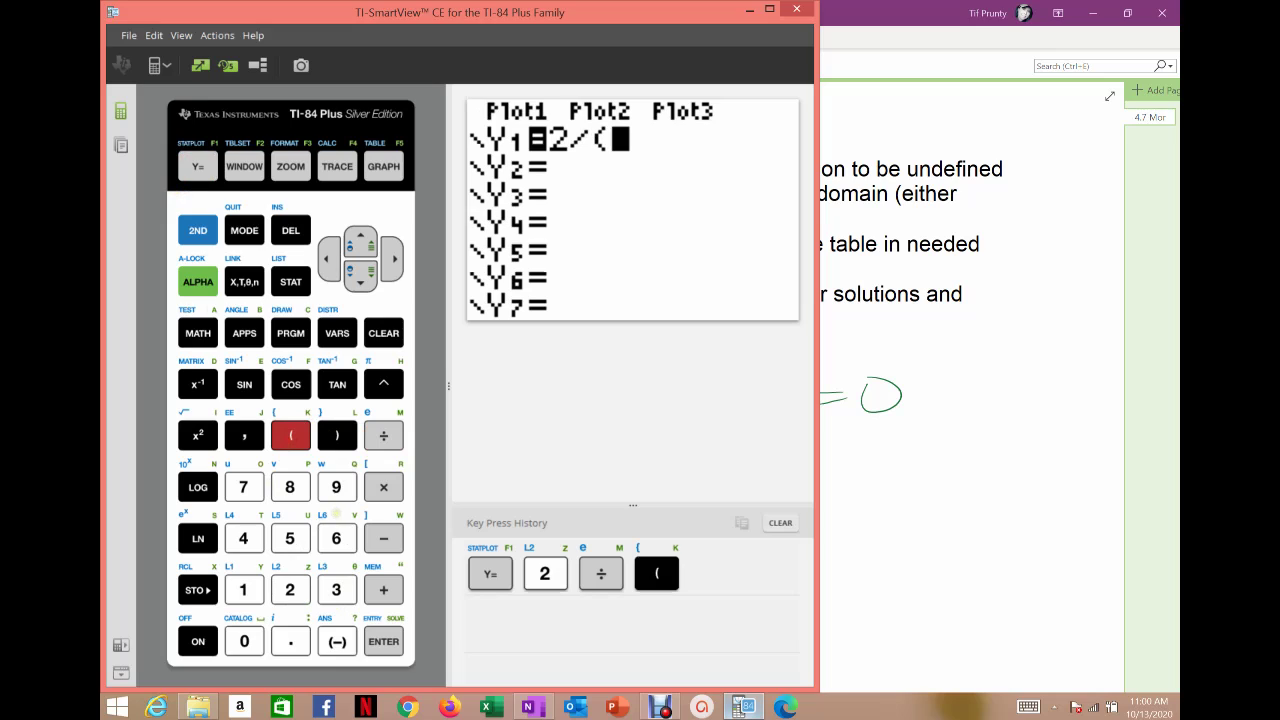
click(244, 282)
click(383, 538)
click(243, 589)
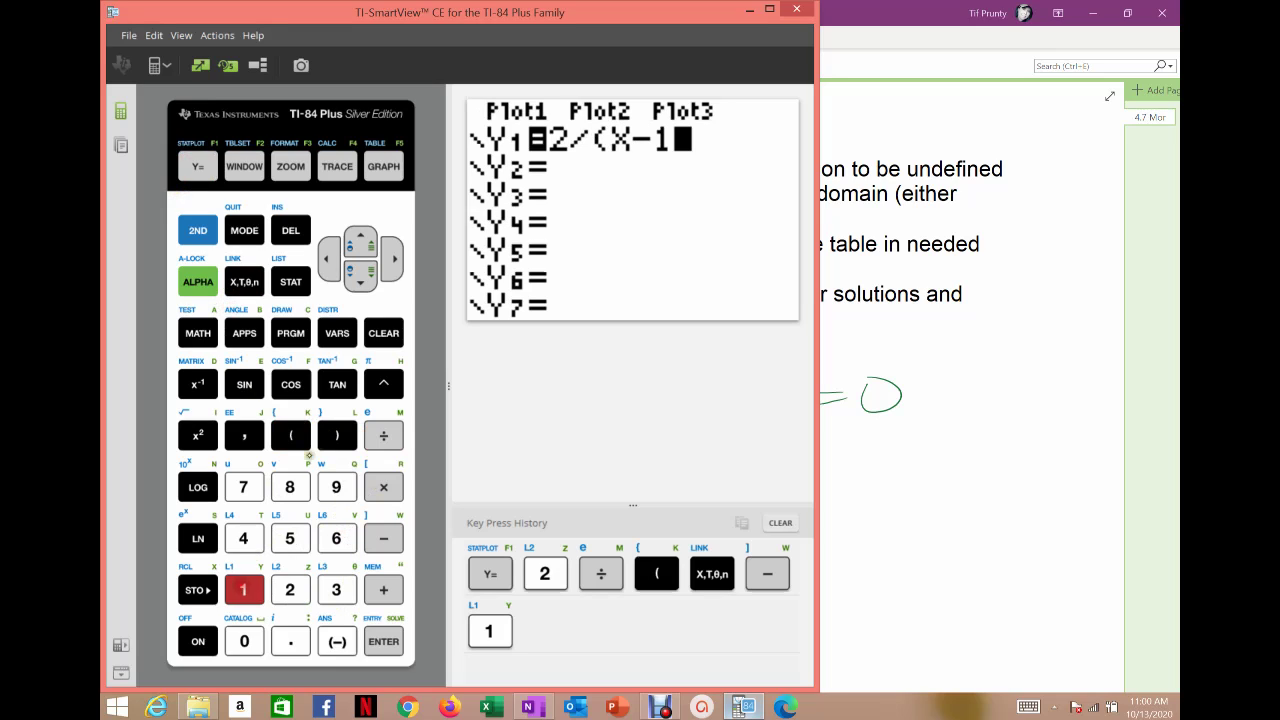
click(337, 435)
click(383, 589)
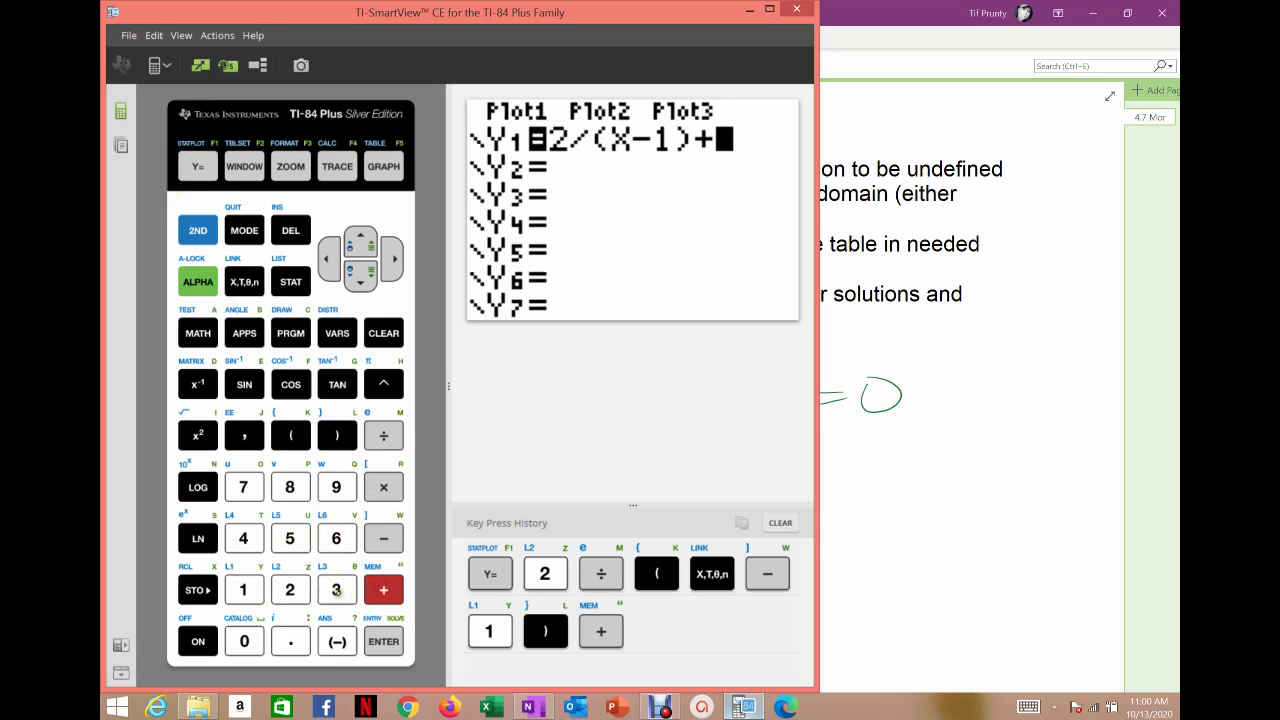
click(243, 589)
Finish Y1 with −4/(X²−1), fixing a stray comma, and graph it with ZStandard
click(383, 538)
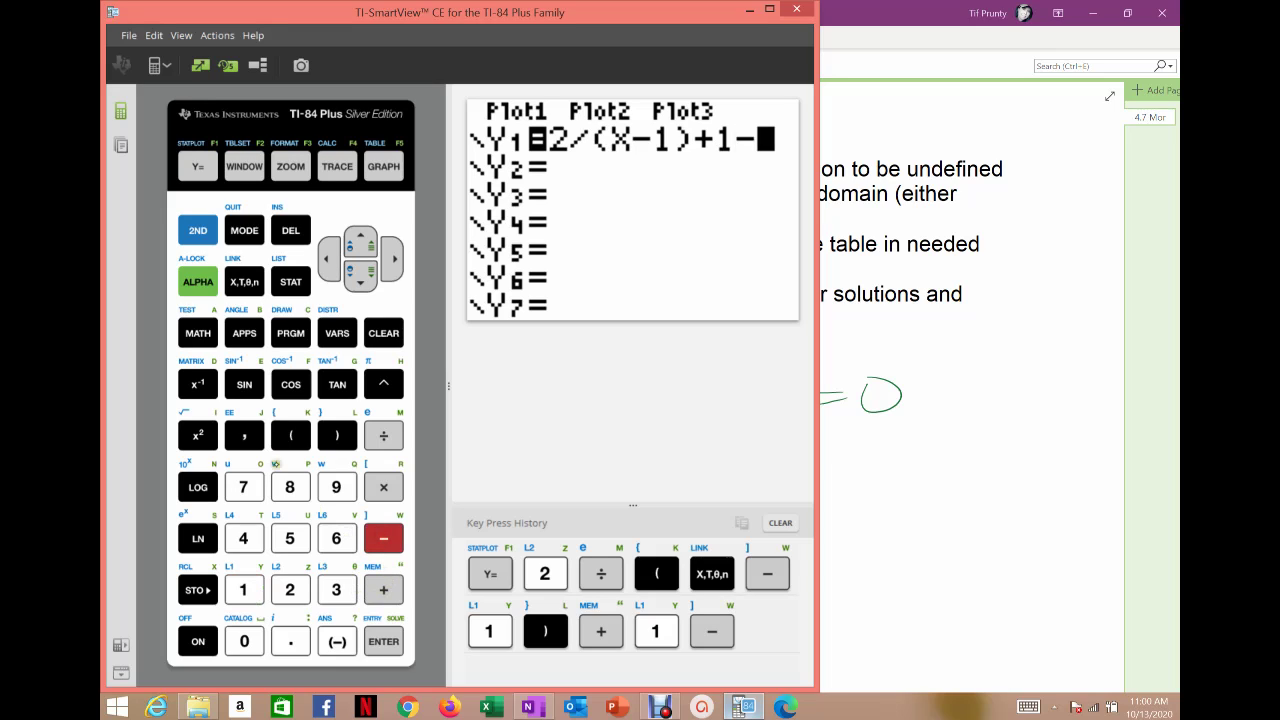
click(243, 538)
click(383, 435)
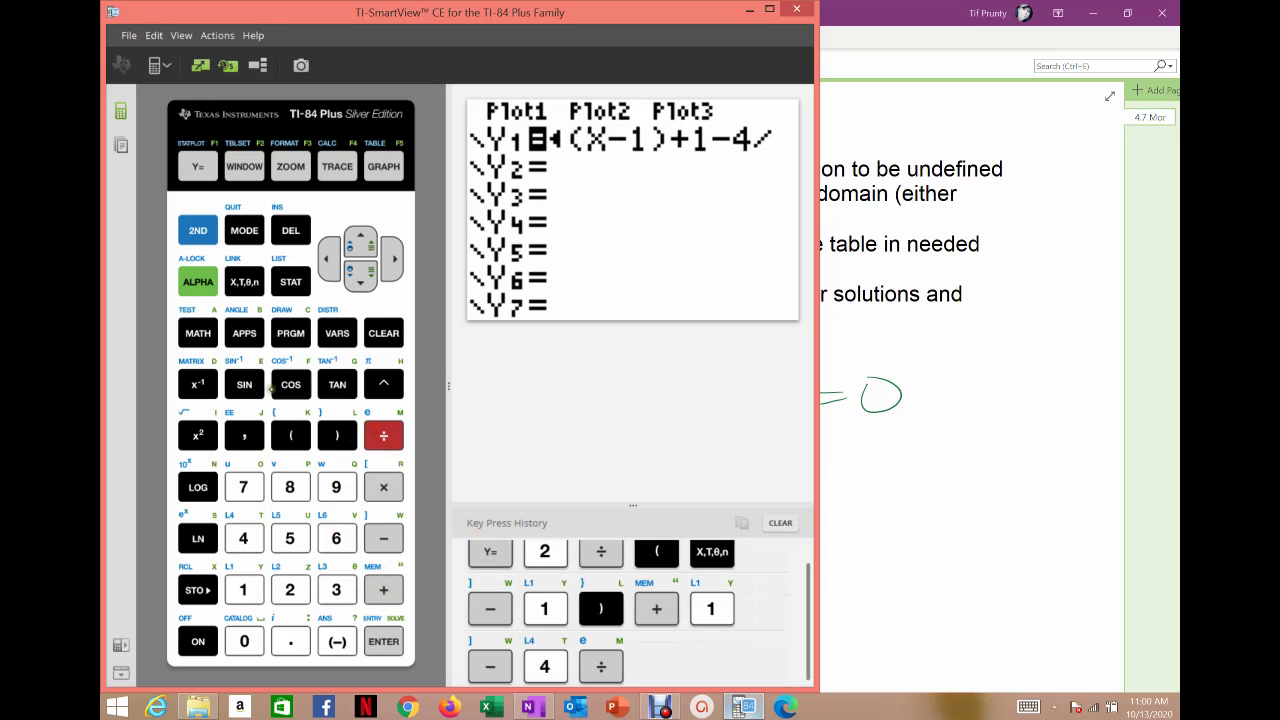
click(256, 430)
click(326, 259)
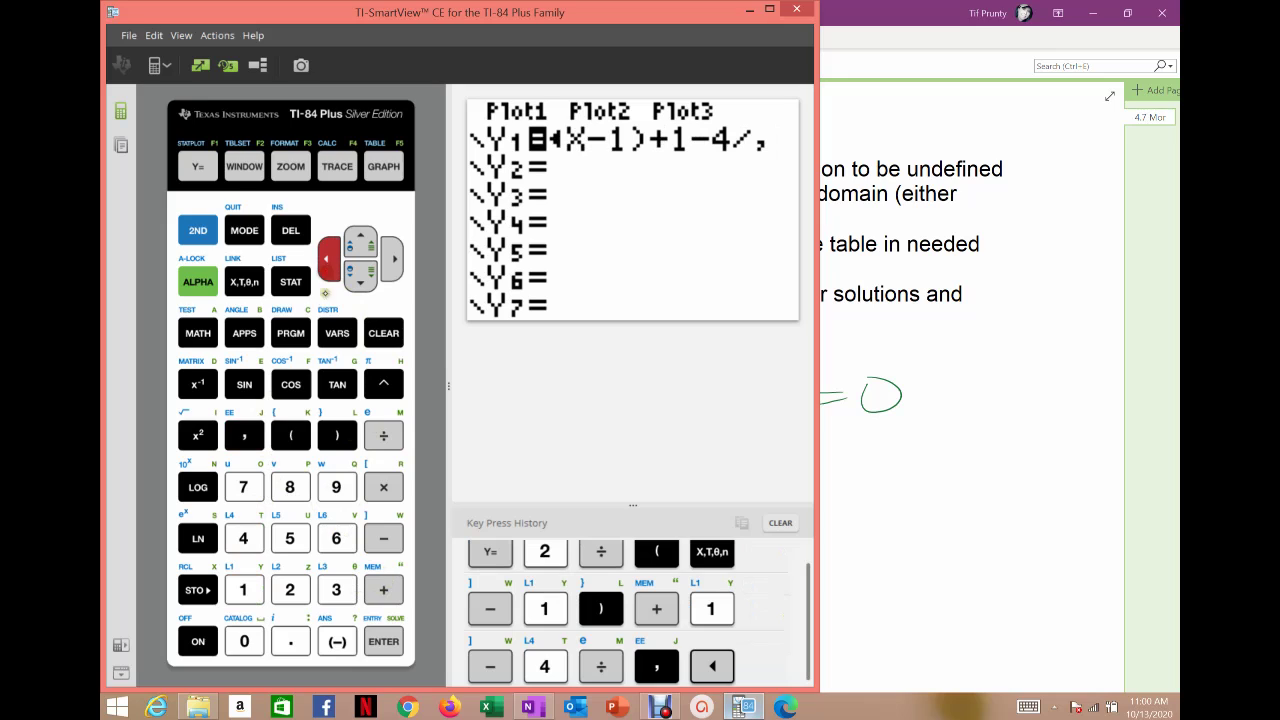
click(295, 438)
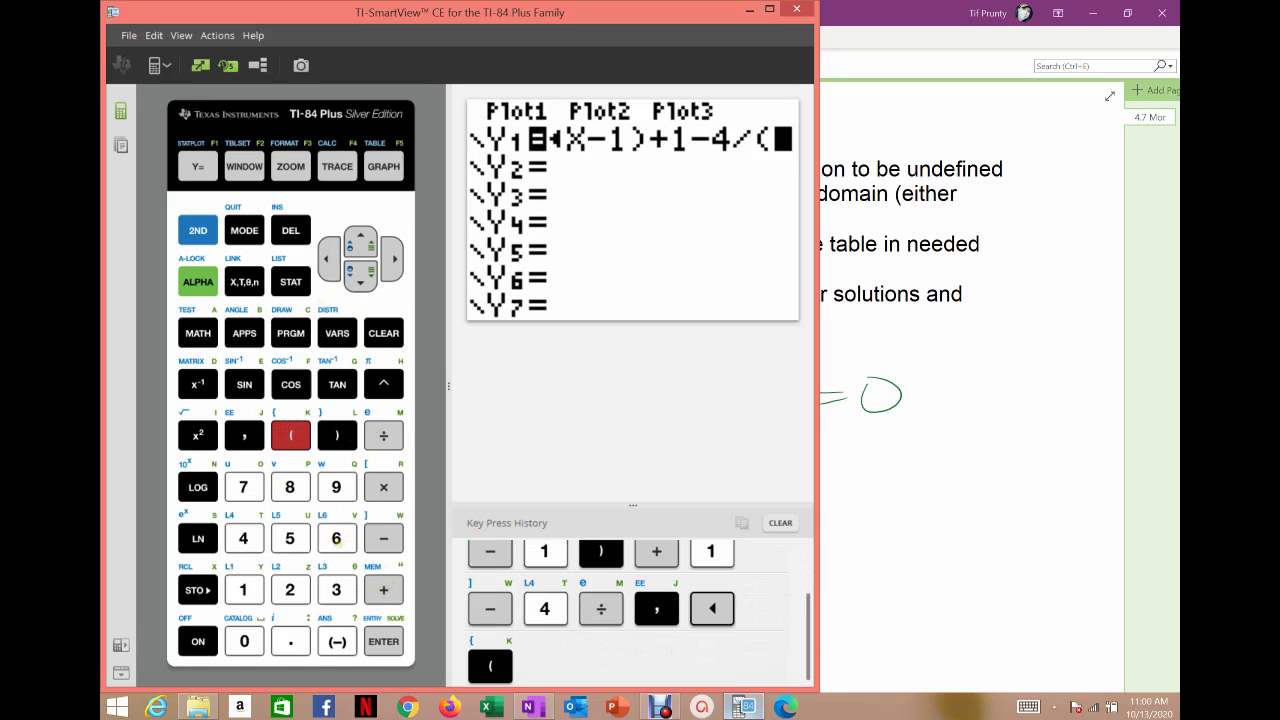
click(244, 281)
click(198, 435)
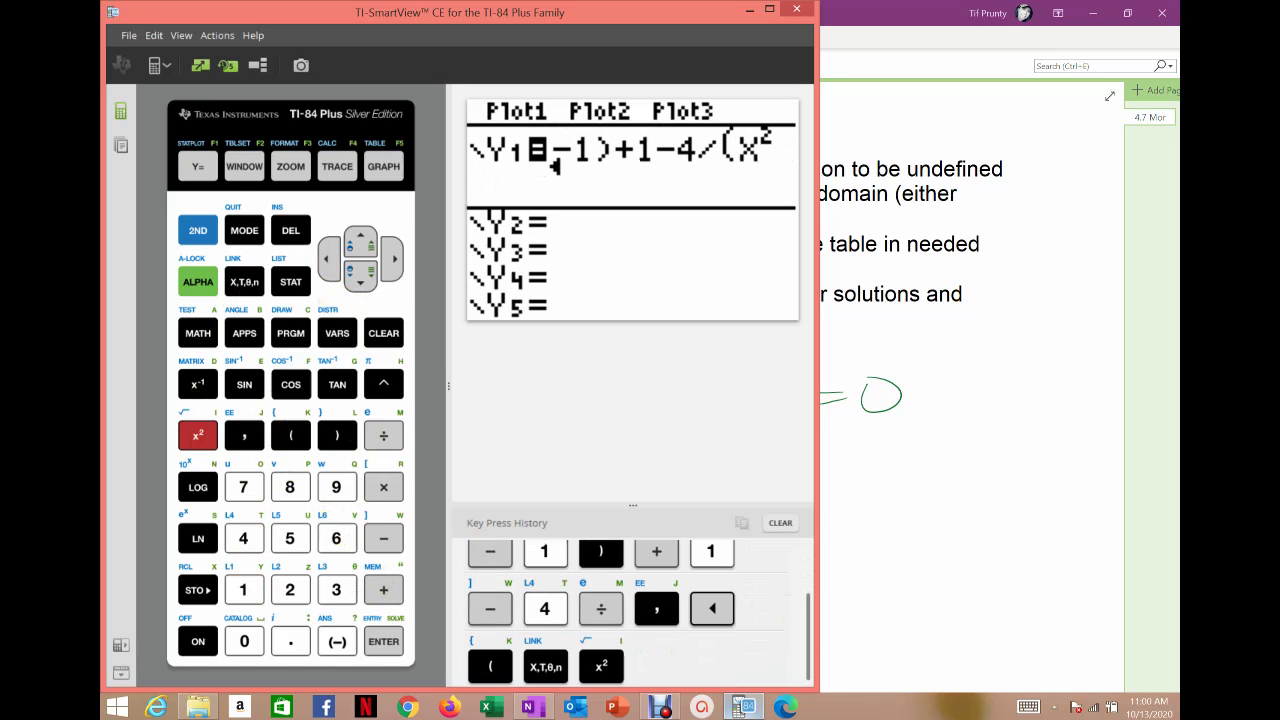
click(383, 538)
click(243, 590)
click(337, 435)
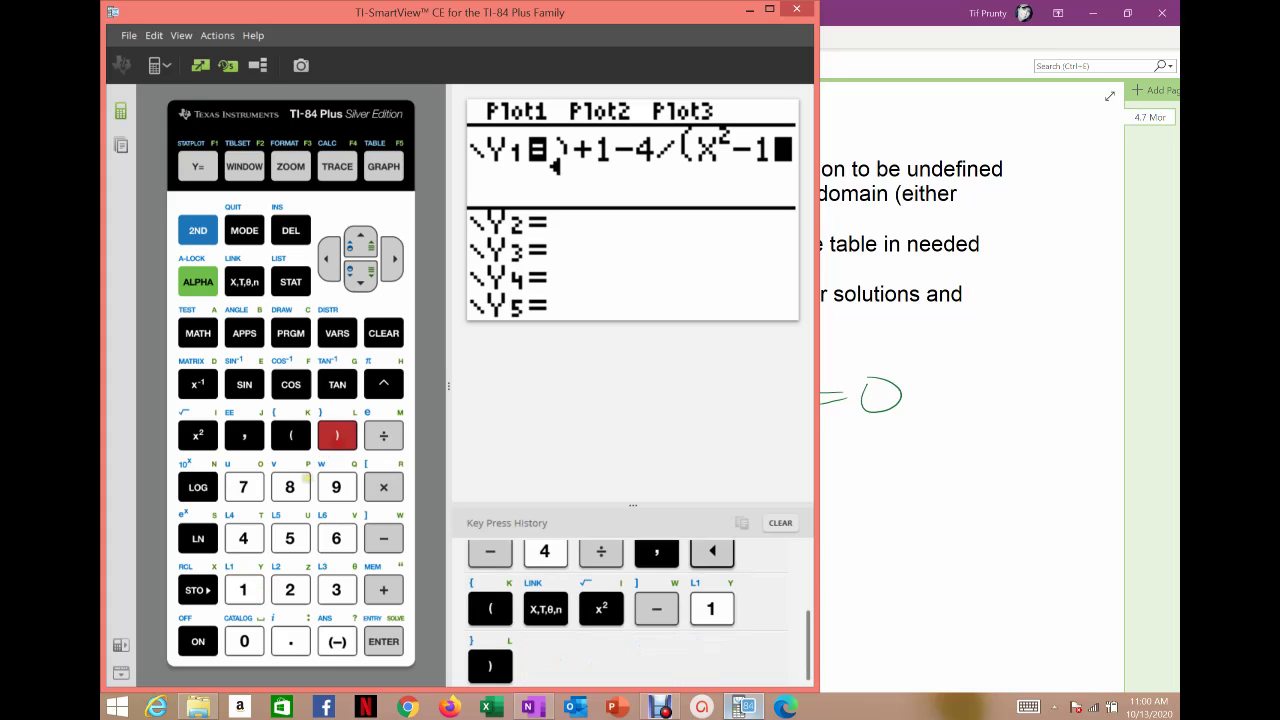
click(291, 166)
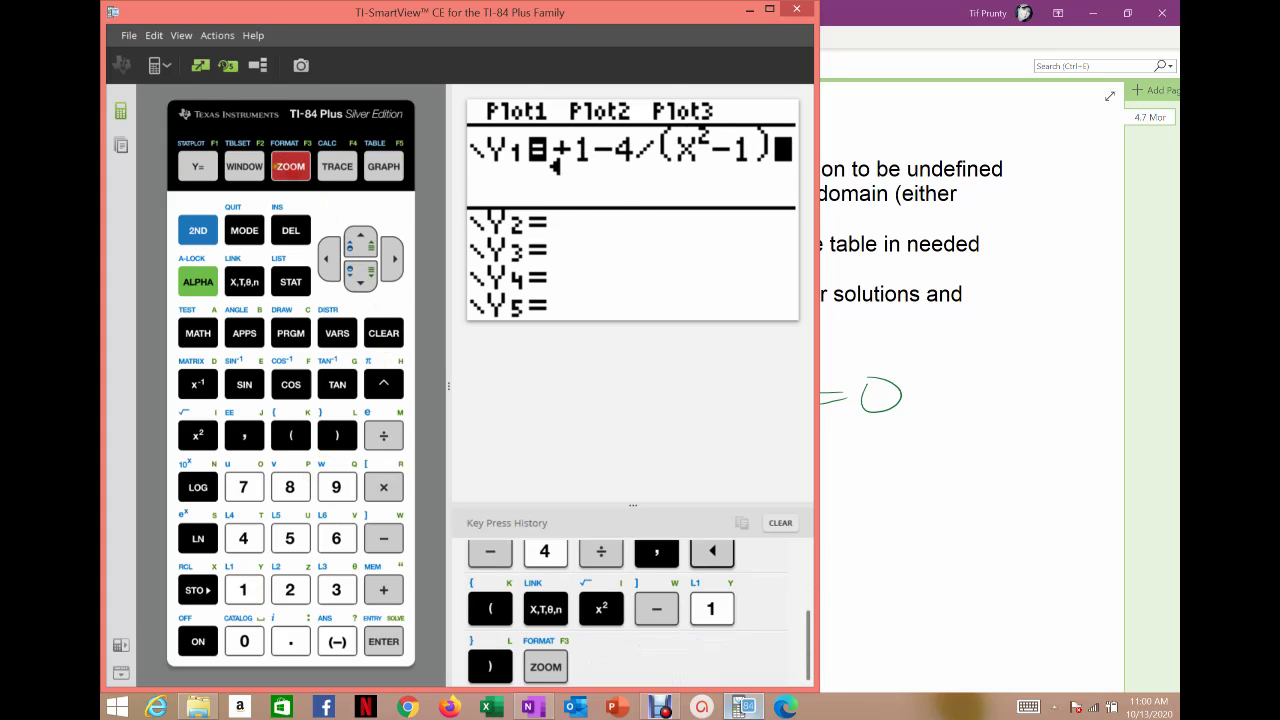
click(336, 538)
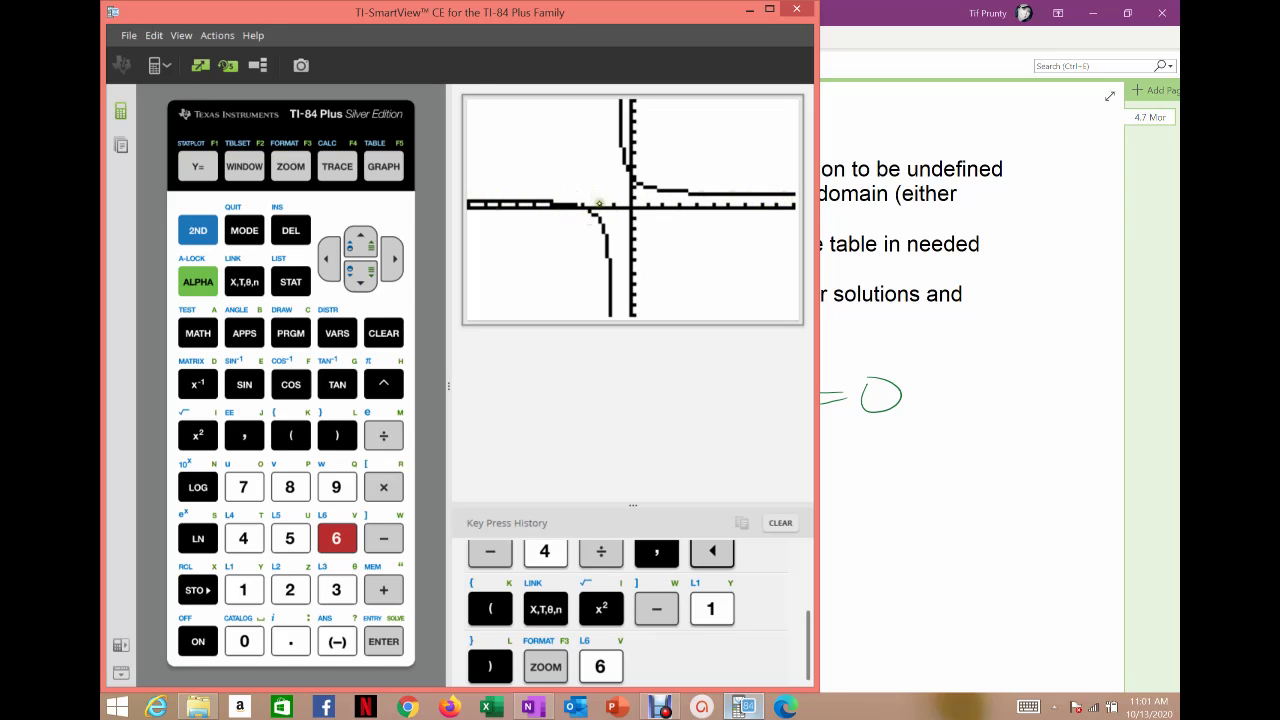
Start the CALC zero calculation on Y1
click(198, 230)
click(337, 166)
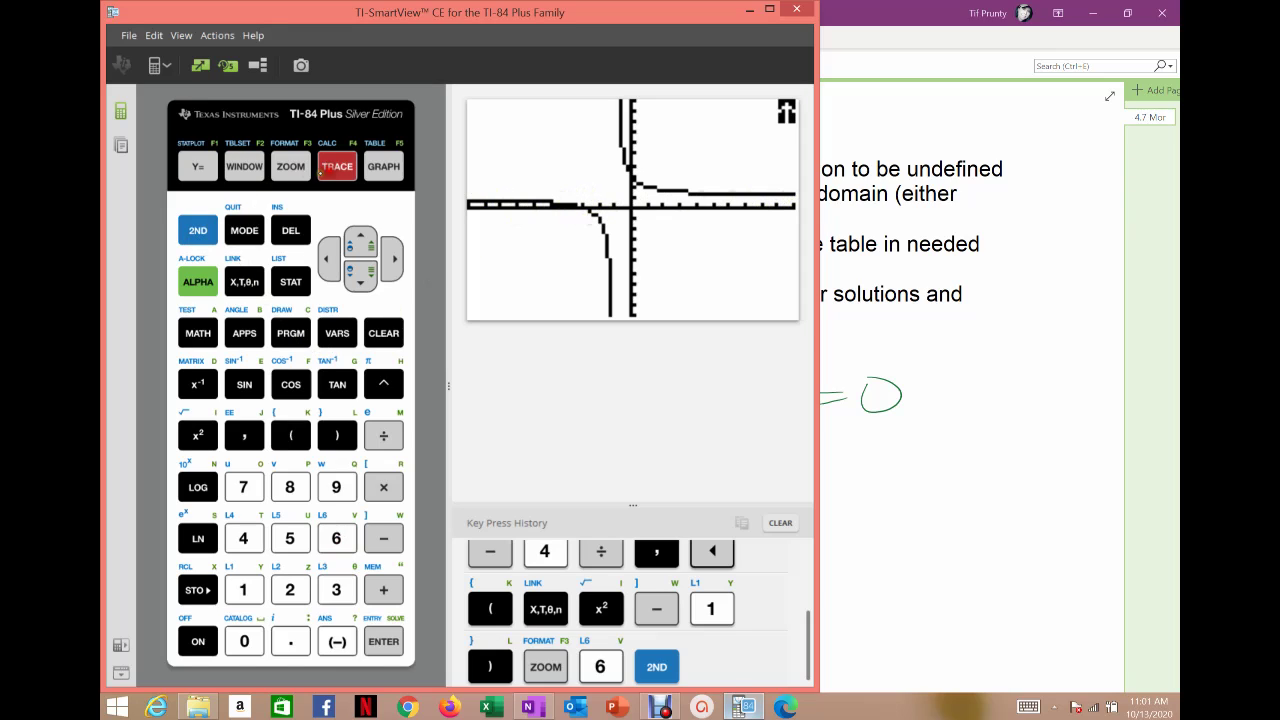
click(361, 272)
click(400, 645)
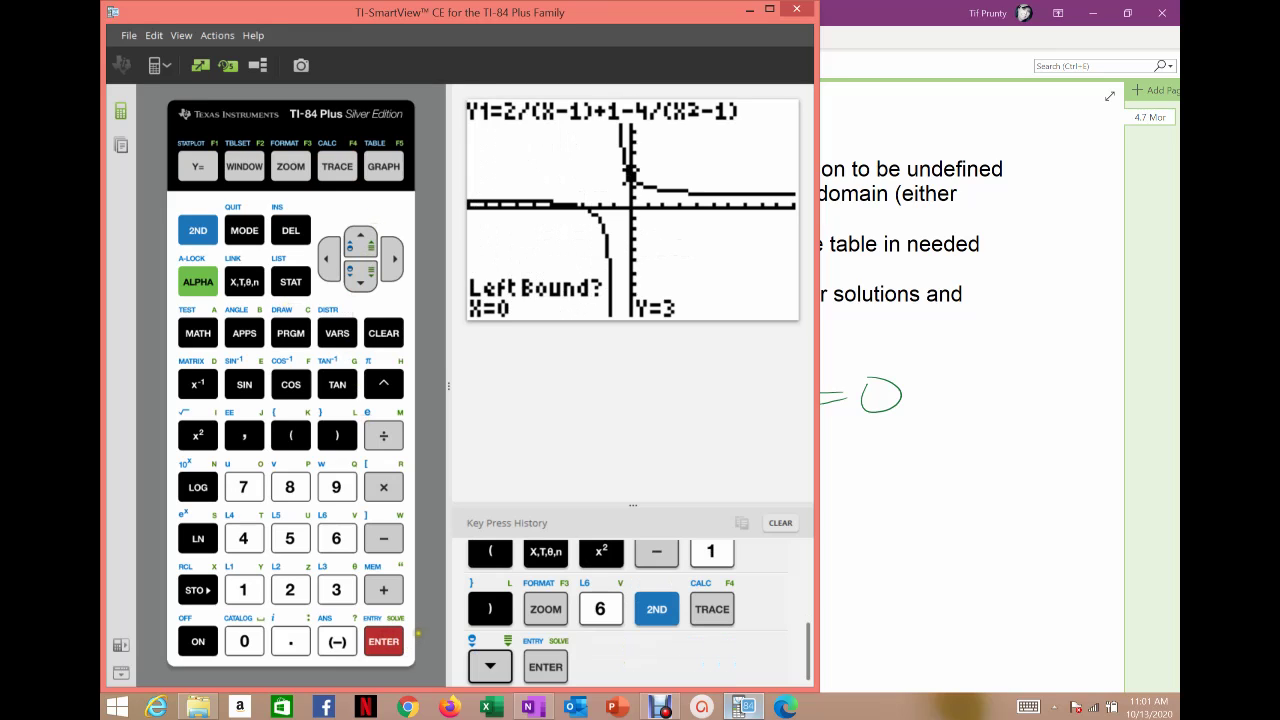
Place the left bound just left of x = −3 and confirm it
click(328, 259)
click(328, 259)
click(328, 259)
click(328, 259)
click(328, 259)
click(328, 259)
click(328, 259)
click(330, 256)
click(330, 256)
click(330, 256)
double_click(334, 252)
click(326, 257)
click(326, 257)
click(326, 257)
click(326, 256)
click(326, 256)
click(326, 256)
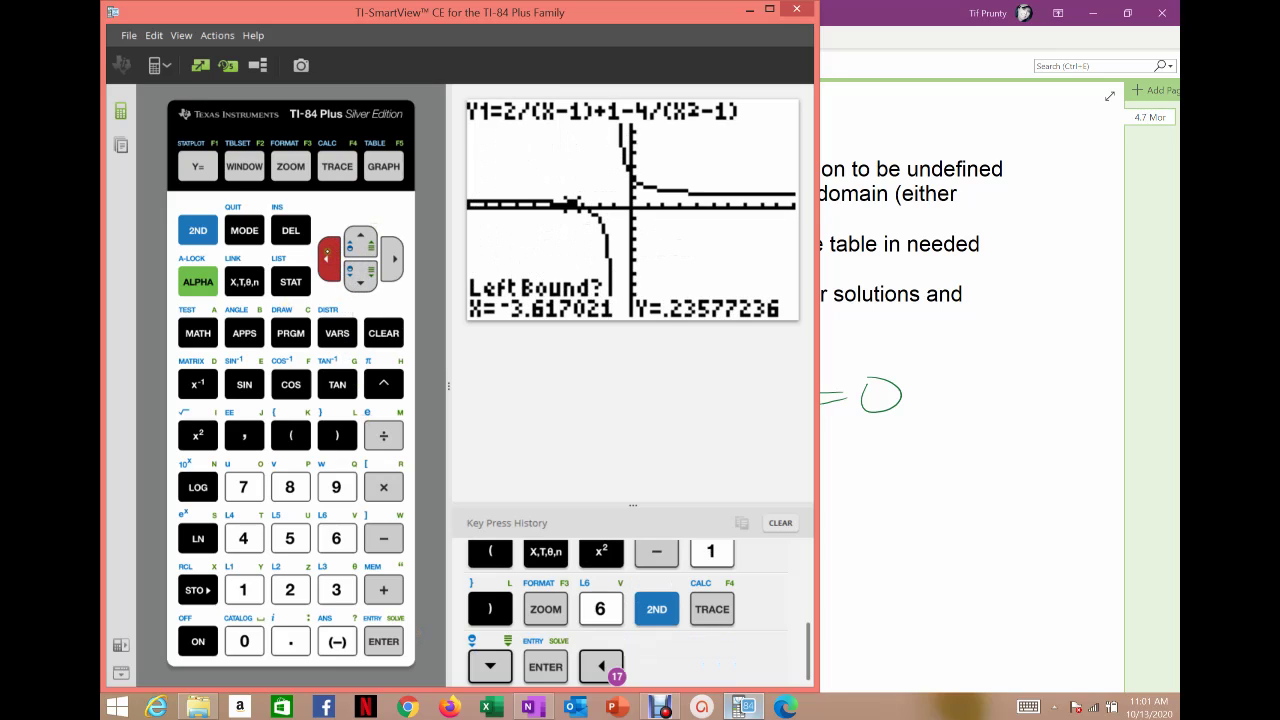
click(327, 259)
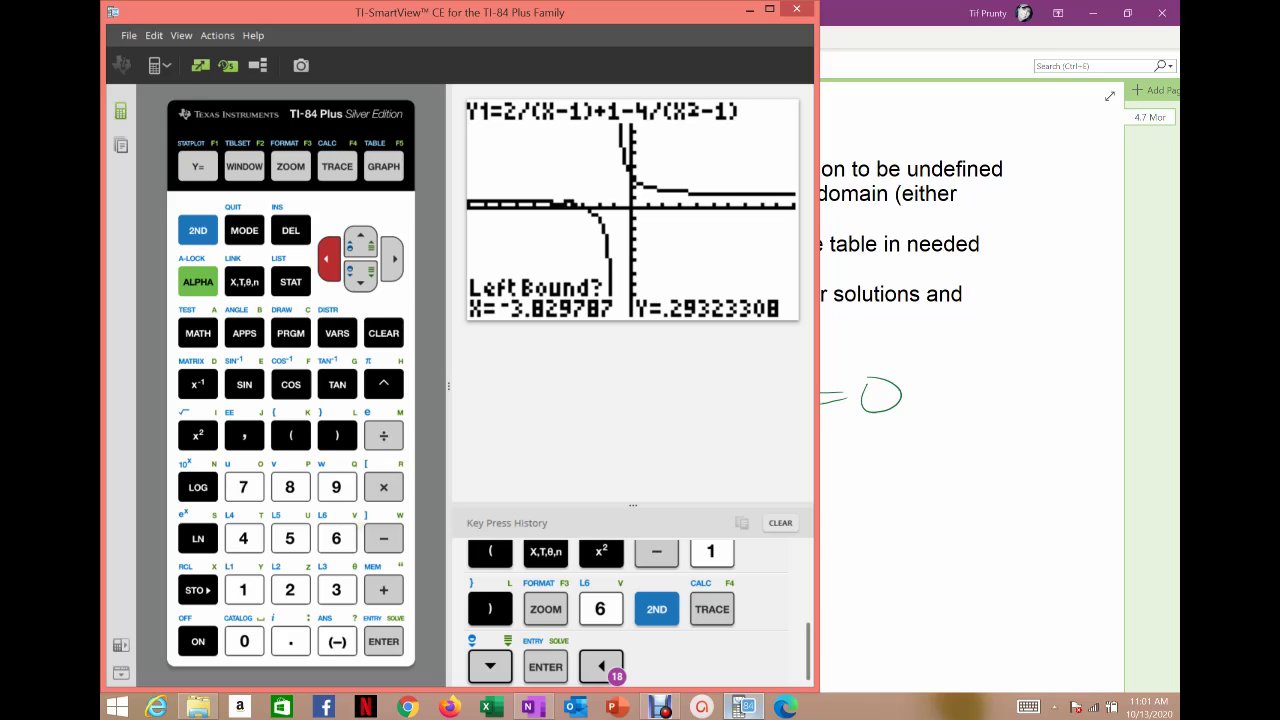
click(386, 642)
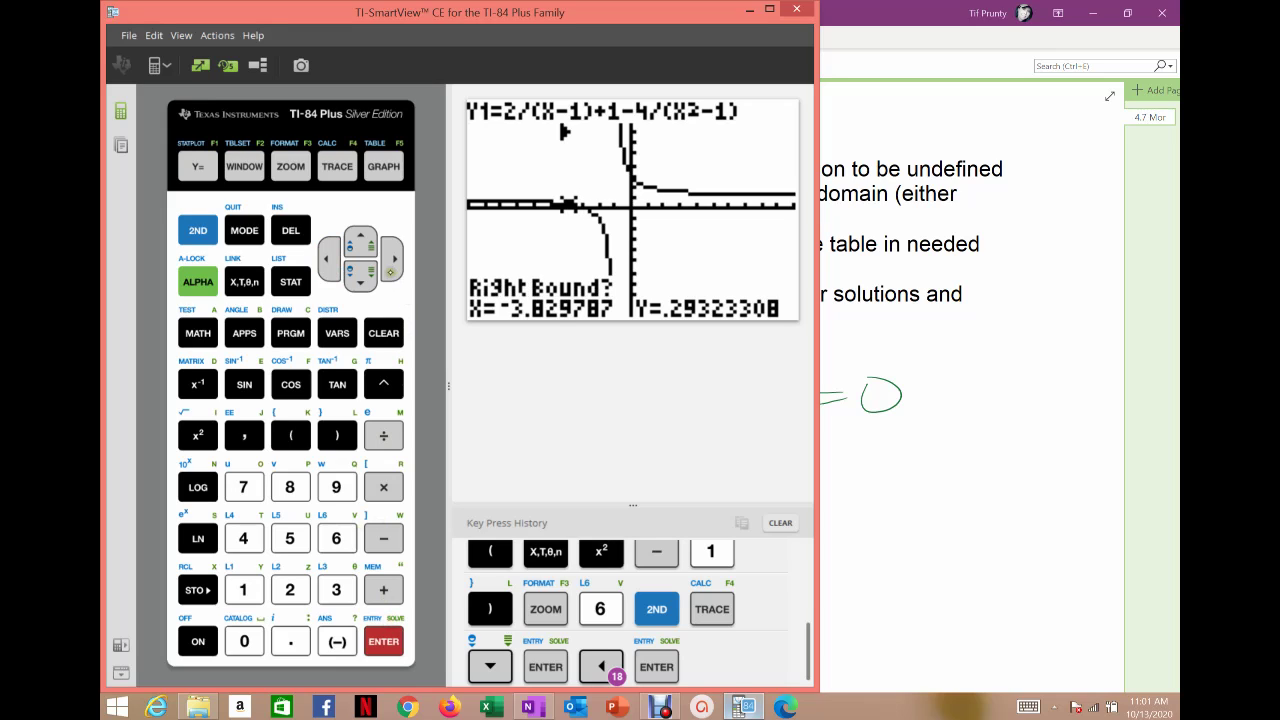
Set the right bound and guess to get the zero X = −3, Y = 0, then return to OneNote
click(393, 260)
click(393, 260)
click(393, 260)
click(393, 260)
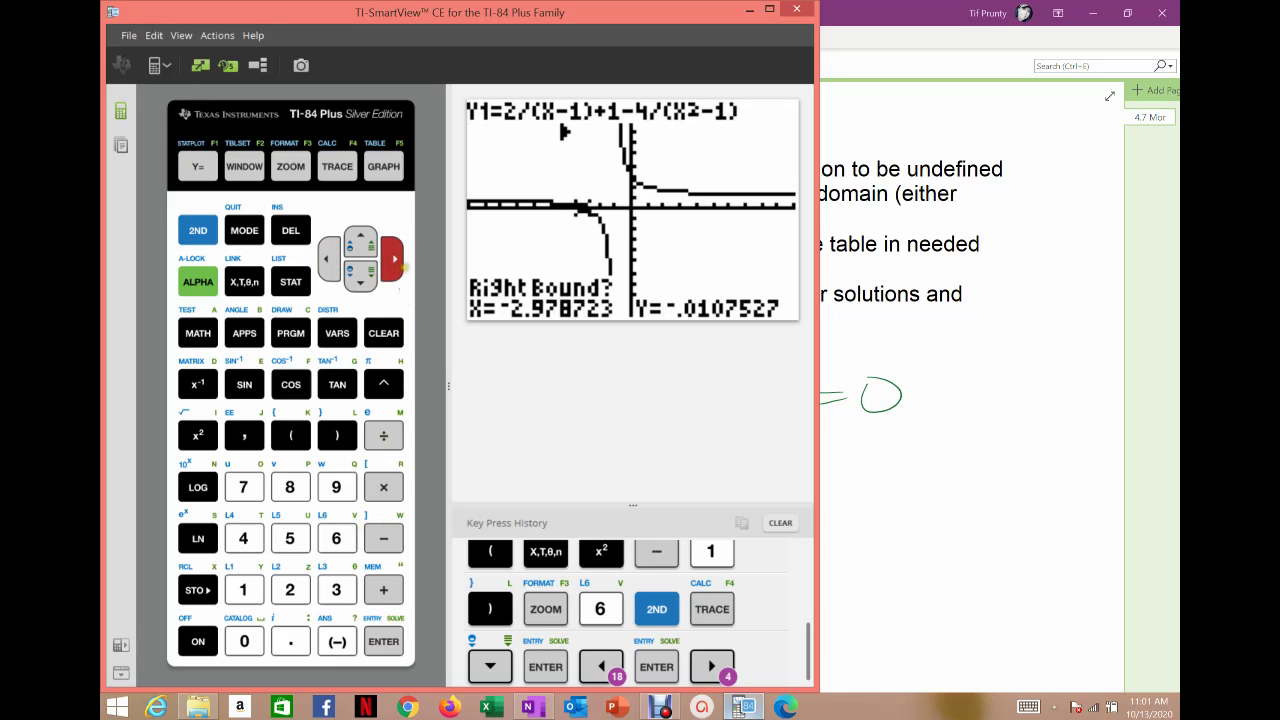
click(384, 642)
click(384, 642)
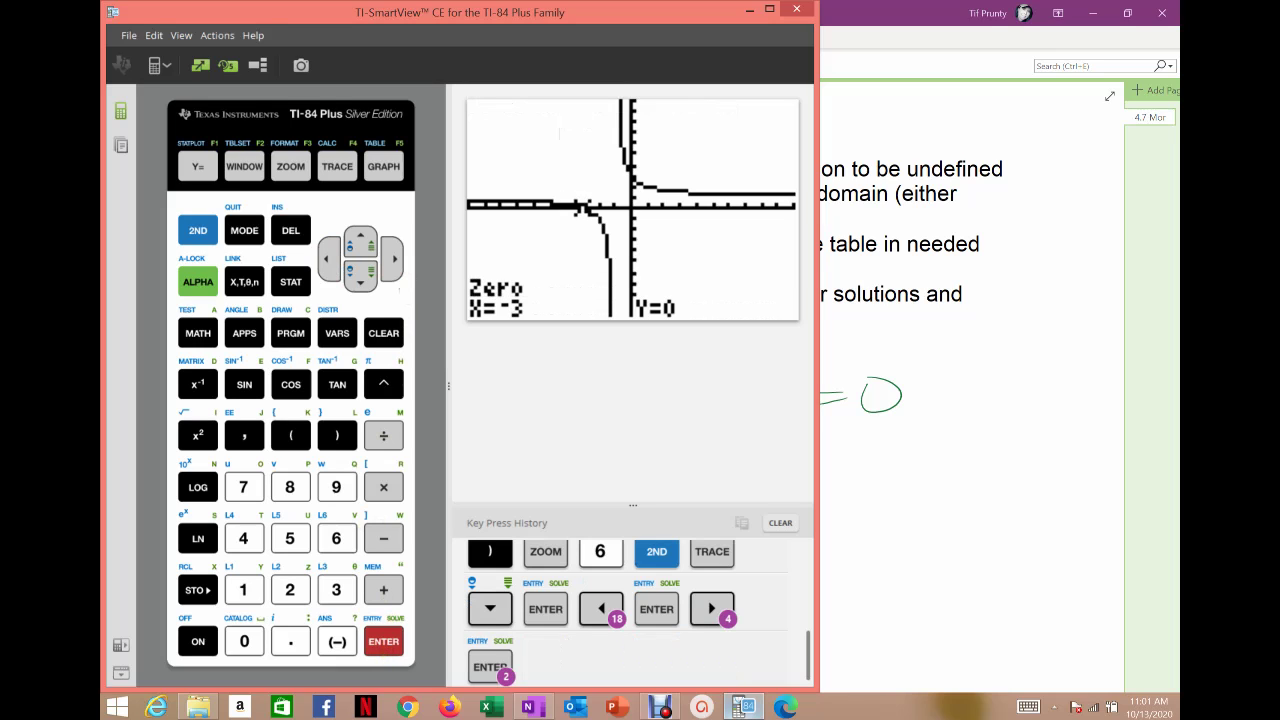
click(951, 425)
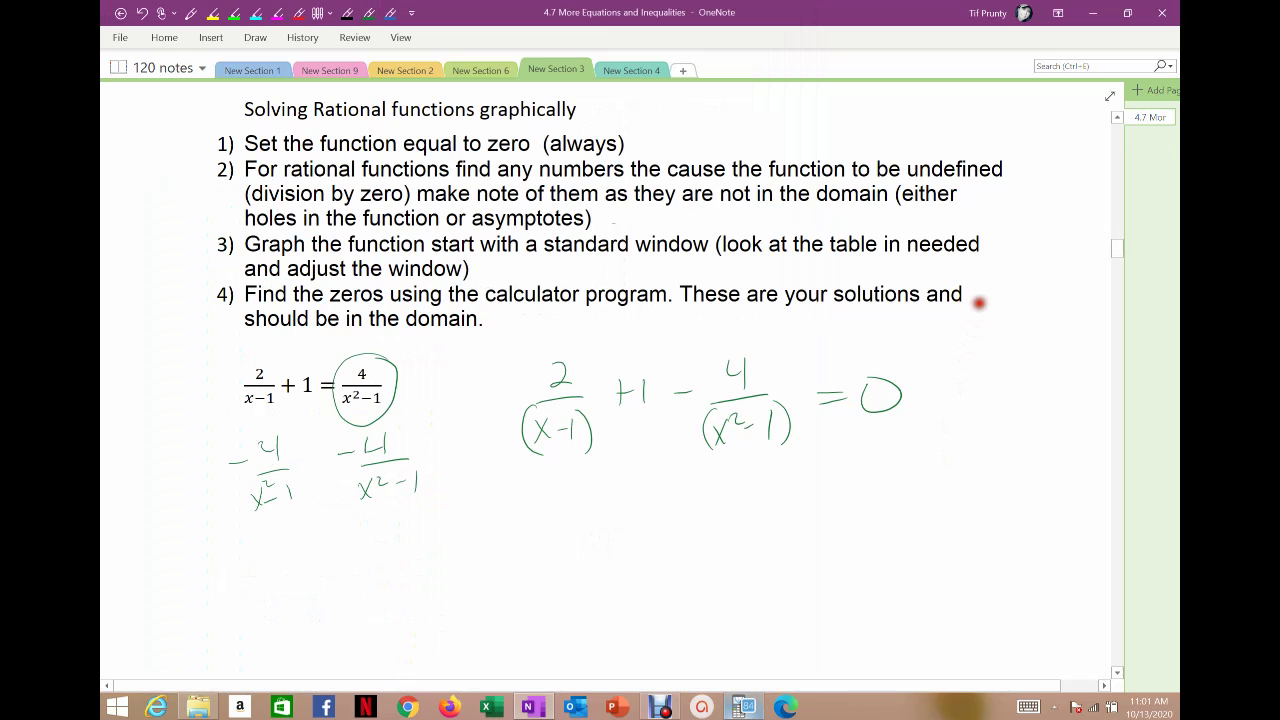
Handwrite the answer X = −3 and circle it
drag(672, 542, 693, 537)
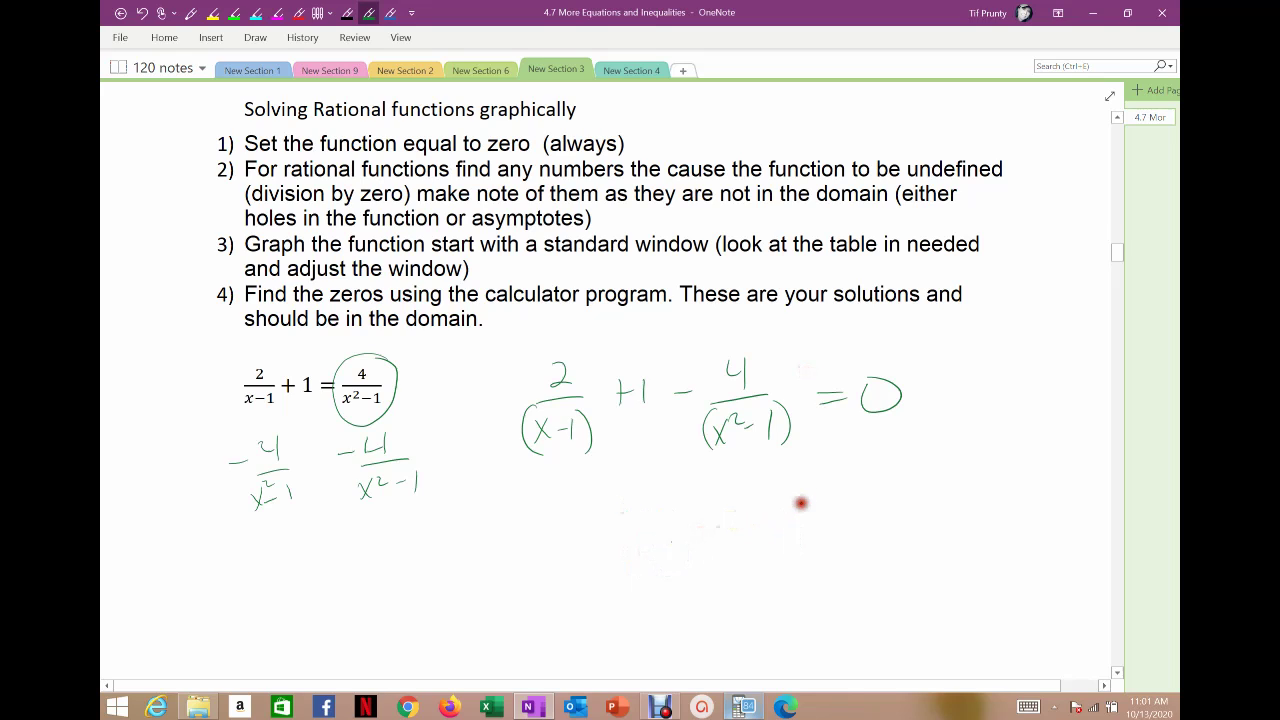
scroll(1003, 474, down, 3)
scroll(979, 489, up, 1)
mouse_move(621, 278)
mouse_down()
mouse_move(586, 329)
mouse_move(619, 329)
mouse_up()
mouse_move(652, 300)
mouse_down()
mouse_move(672, 296)
mouse_move(672, 309)
mouse_up()
mouse_move(706, 283)
mouse_down()
mouse_move(728, 276)
mouse_move(754, 309)
mouse_up()
drag(740, 236, 783, 238)
drag(843, 255, 604, 245)
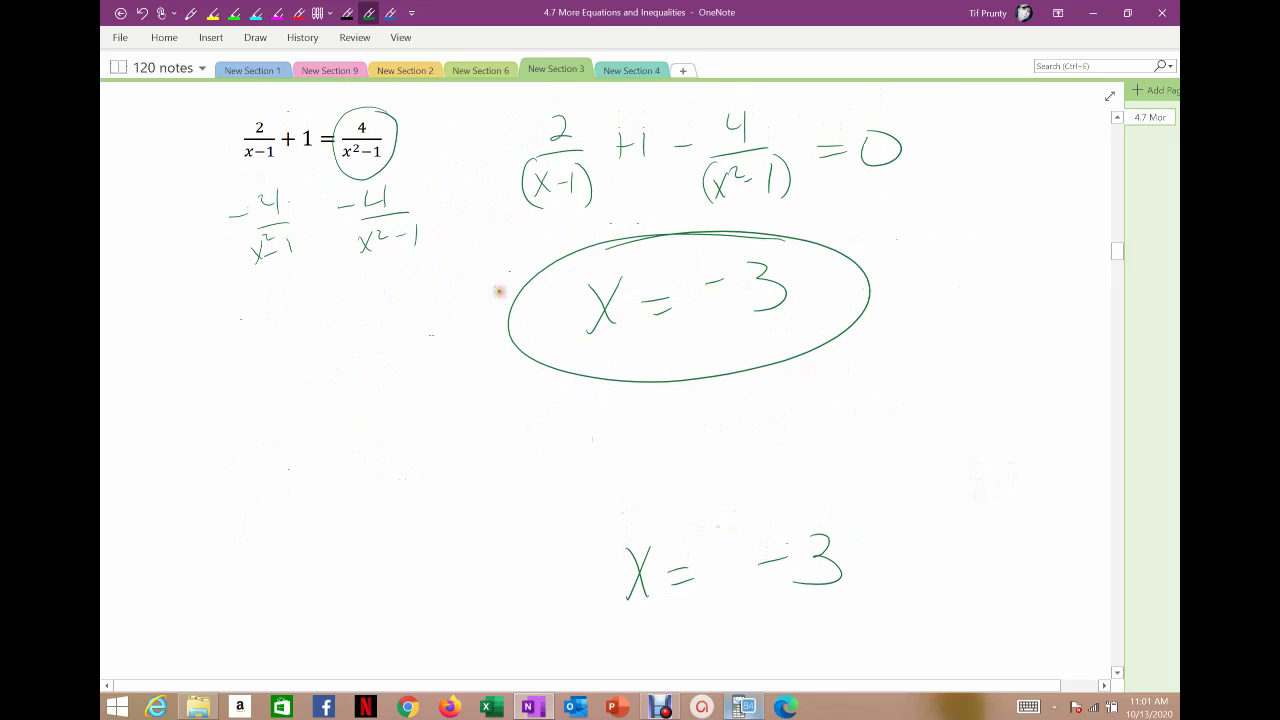
Erase the duplicate answer, add a check mark, and scroll to −2/x² + 1/x = 5
mouse_move(837, 582)
mouse_down()
mouse_move(795, 587)
mouse_move(856, 544)
mouse_move(767, 526)
mouse_move(644, 592)
mouse_up()
click(369, 13)
drag(893, 285, 1006, 214)
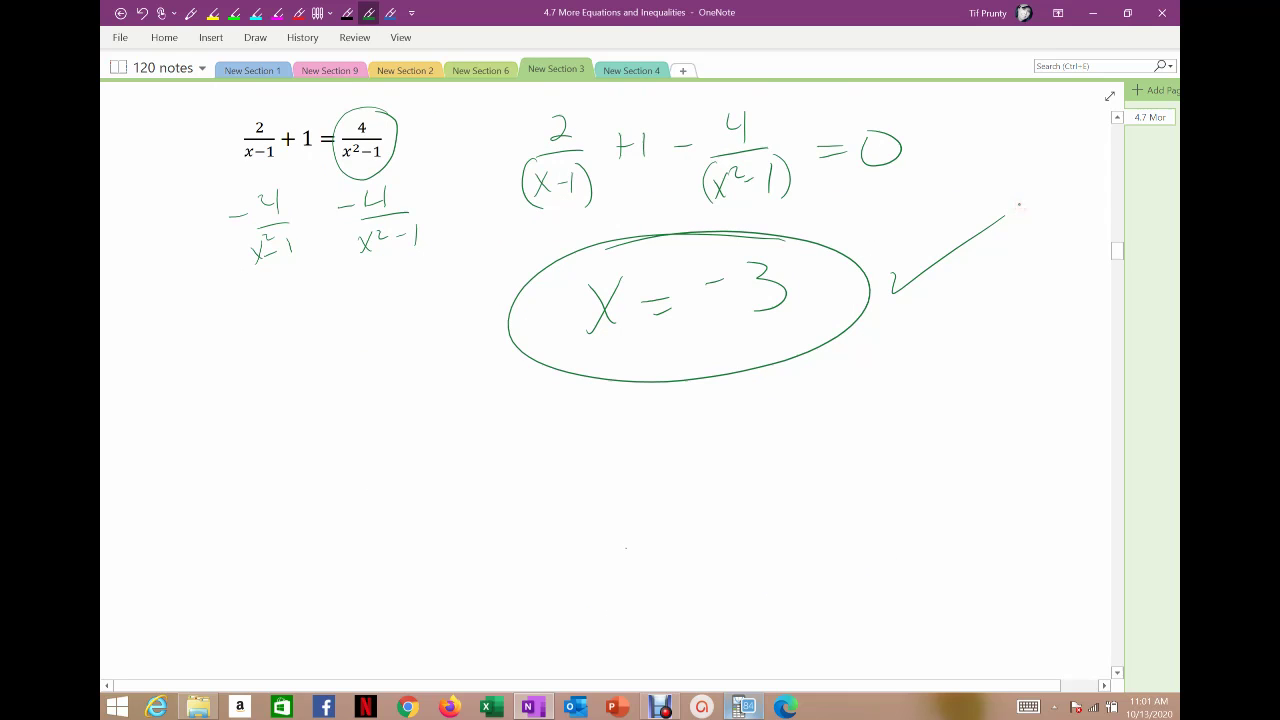
scroll(943, 220, down, 5)
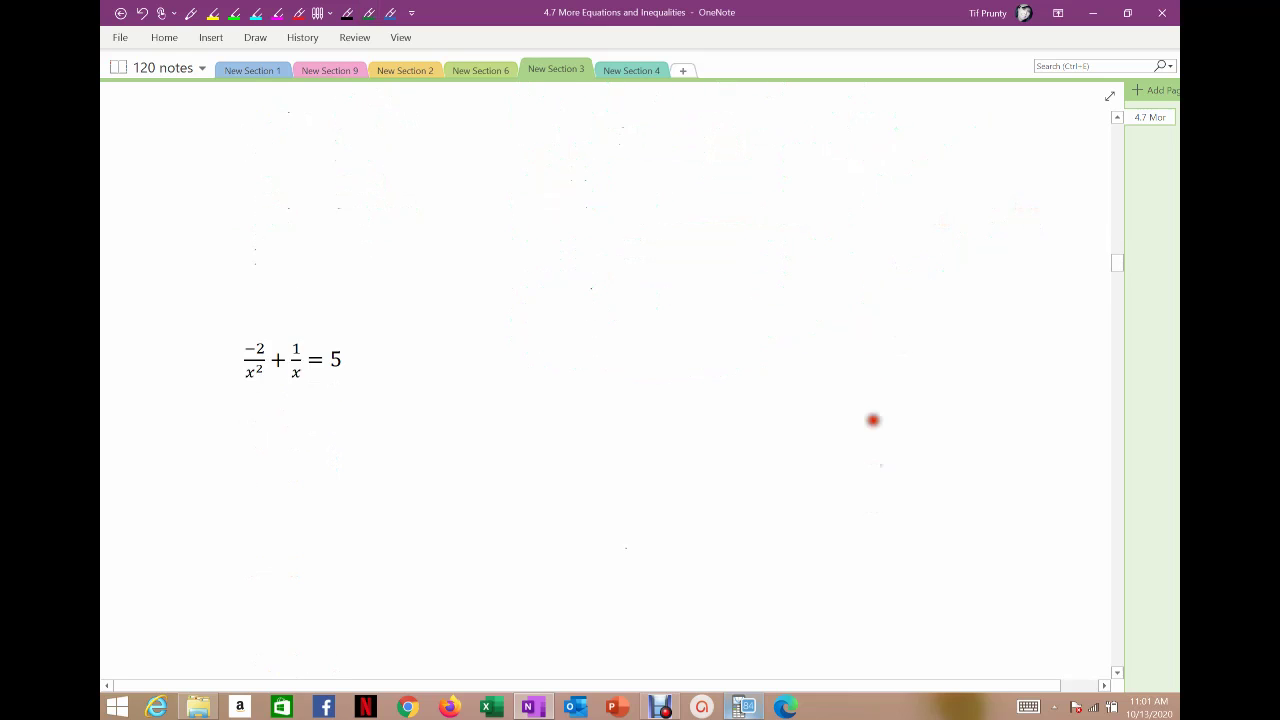
Write −5 under both sides of −2/x² + 1/x = 5
scroll(876, 334, down, 1)
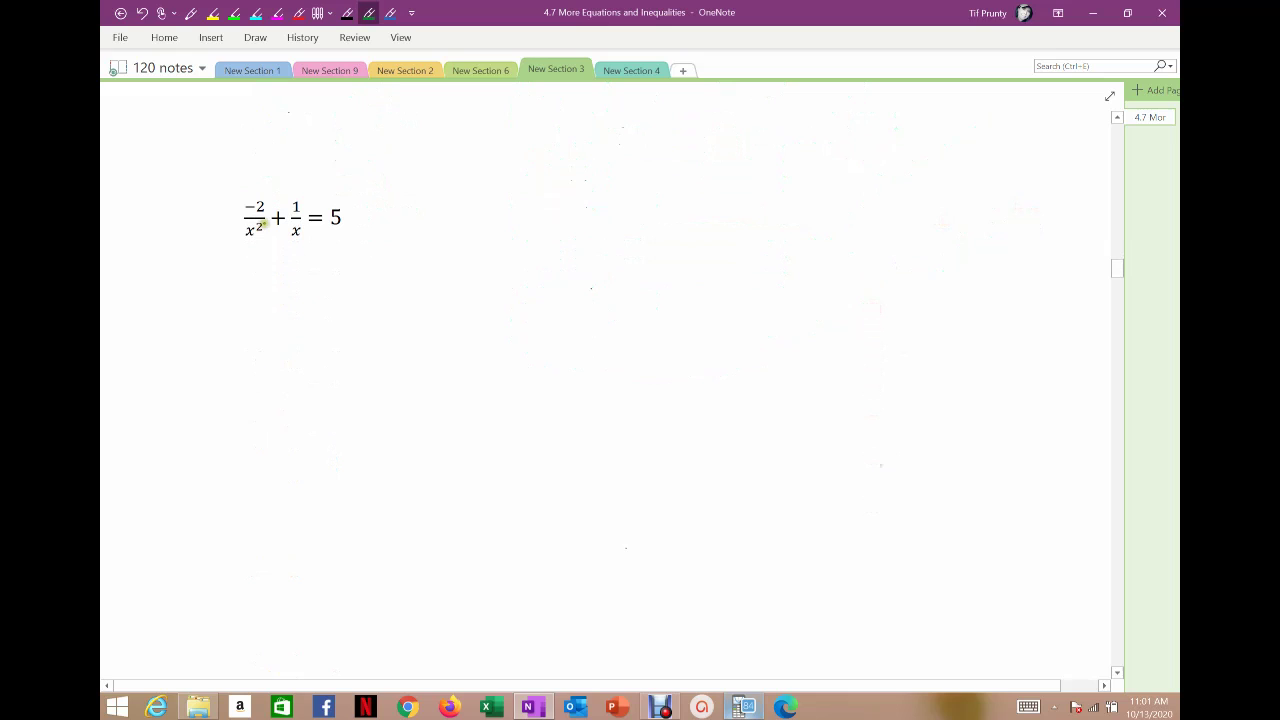
drag(328, 251, 348, 256)
drag(268, 268, 282, 267)
drag(289, 260, 285, 271)
Handwrite the rewritten equation (−2/x² + 1/x − 5) = 0 to the right
mouse_move(519, 195)
mouse_down()
mouse_move(578, 193)
mouse_move(587, 209)
mouse_move(557, 264)
mouse_up()
mouse_move(558, 237)
mouse_down()
mouse_move(541, 265)
mouse_move(586, 235)
mouse_up()
drag(638, 189, 637, 214)
drag(627, 205, 697, 200)
mouse_move(683, 205)
mouse_down()
mouse_move(708, 202)
mouse_move(712, 250)
mouse_up()
drag(712, 226, 688, 250)
drag(750, 202, 793, 212)
drag(798, 178, 897, 193)
drag(866, 208, 935, 182)
drag(833, 155, 818, 268)
mouse_move(518, 157)
mouse_down()
mouse_move(497, 190)
mouse_move(508, 280)
mouse_up()
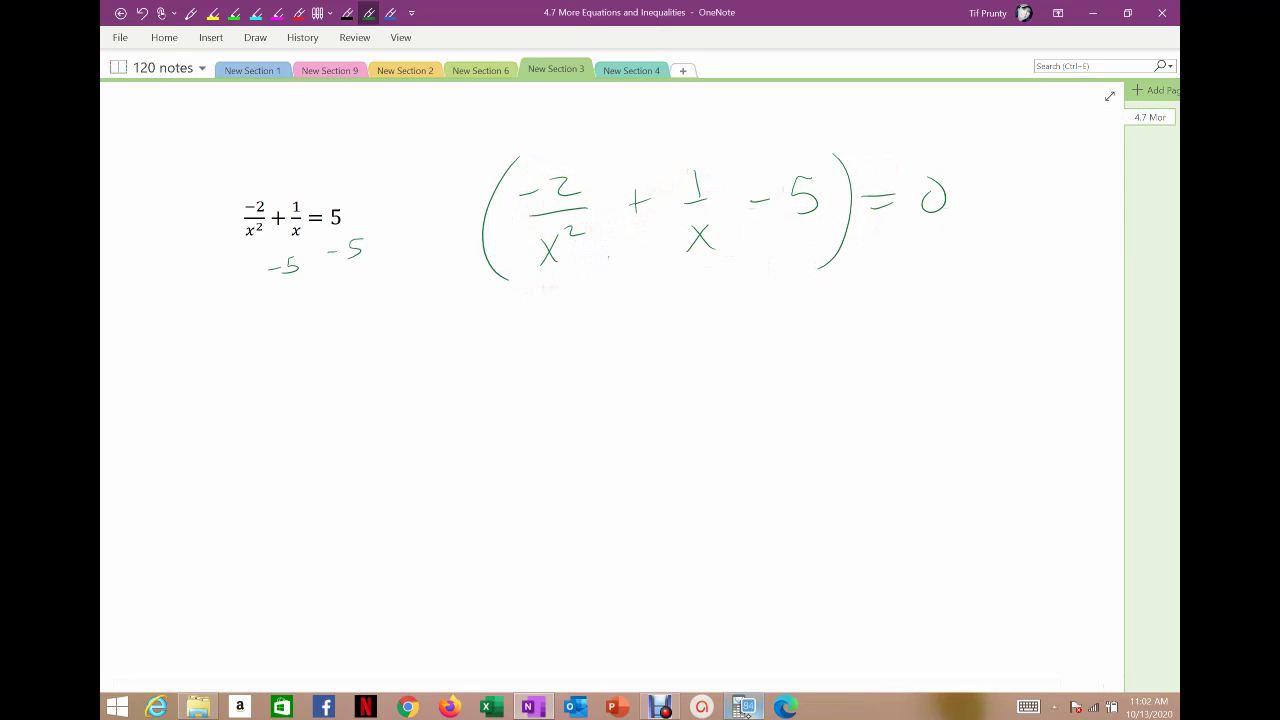
Clear the old Y1 in TI-SmartView and start the new function with −2/X²
click(742, 706)
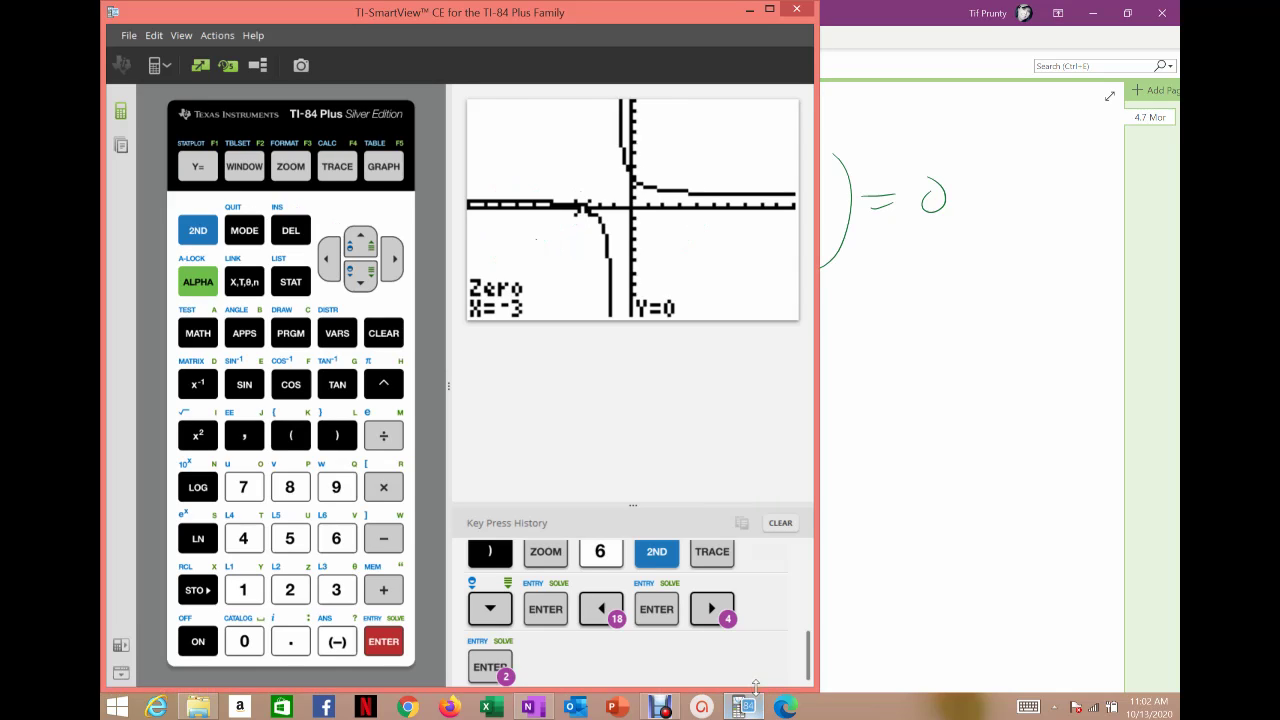
click(198, 166)
click(384, 333)
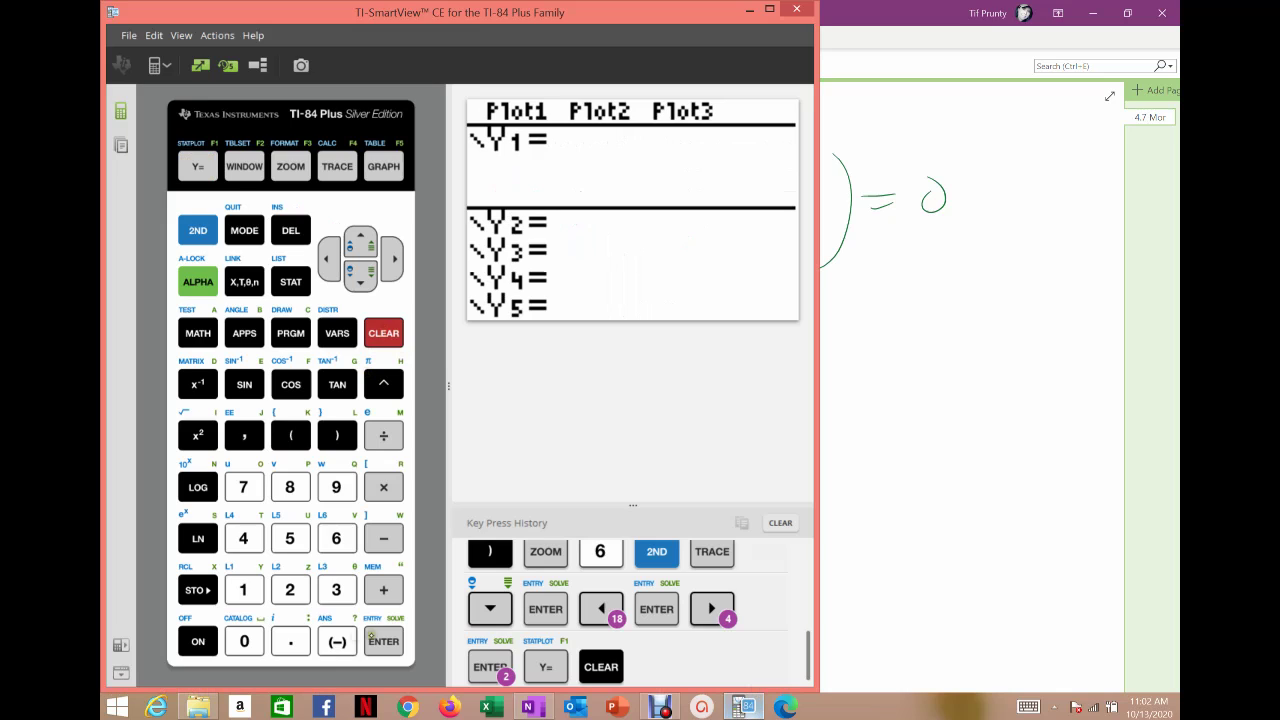
click(337, 641)
click(290, 589)
click(383, 435)
click(244, 282)
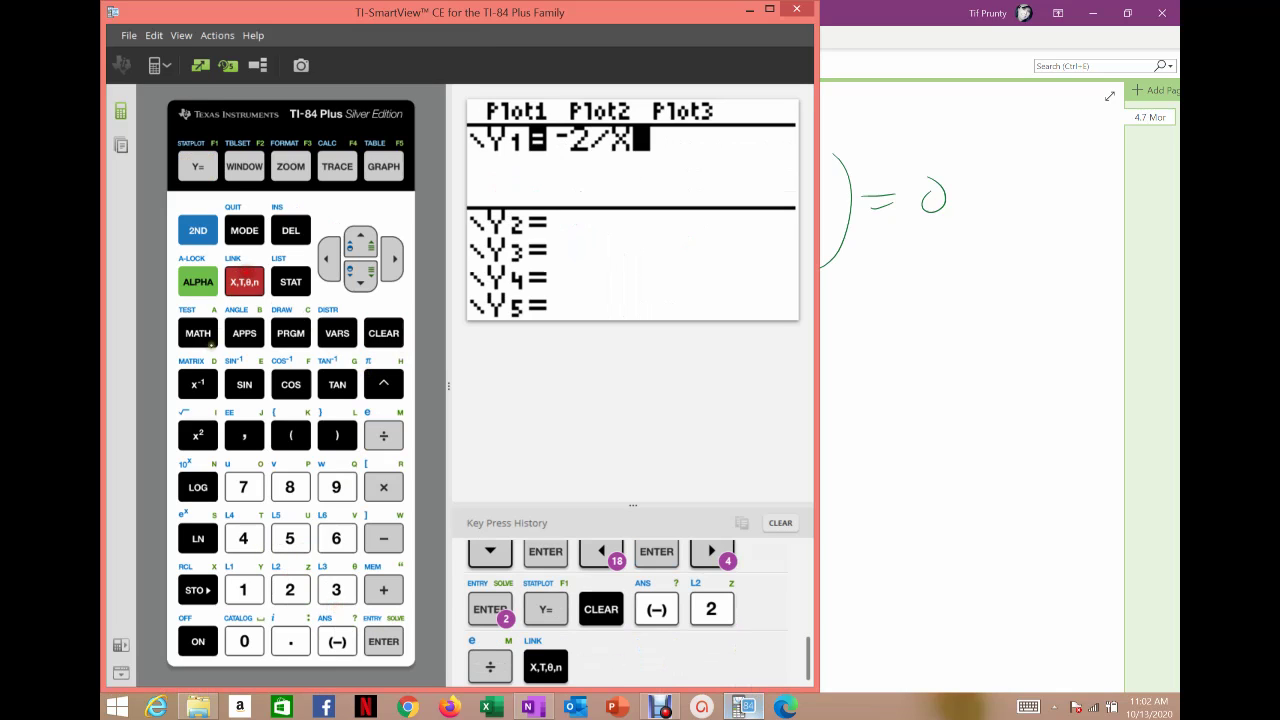
click(198, 435)
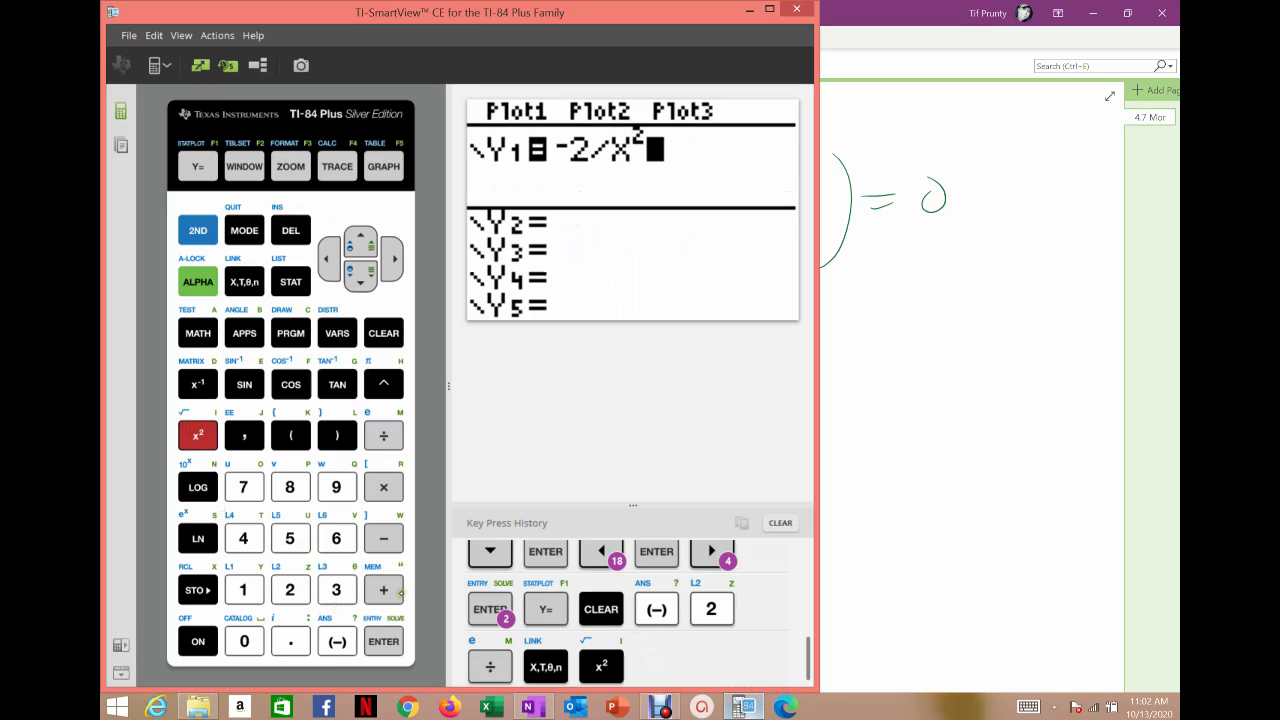
Complete Y1 with +1/X−5, graph it below the x-axis, and return to OneNote
click(372, 588)
click(243, 589)
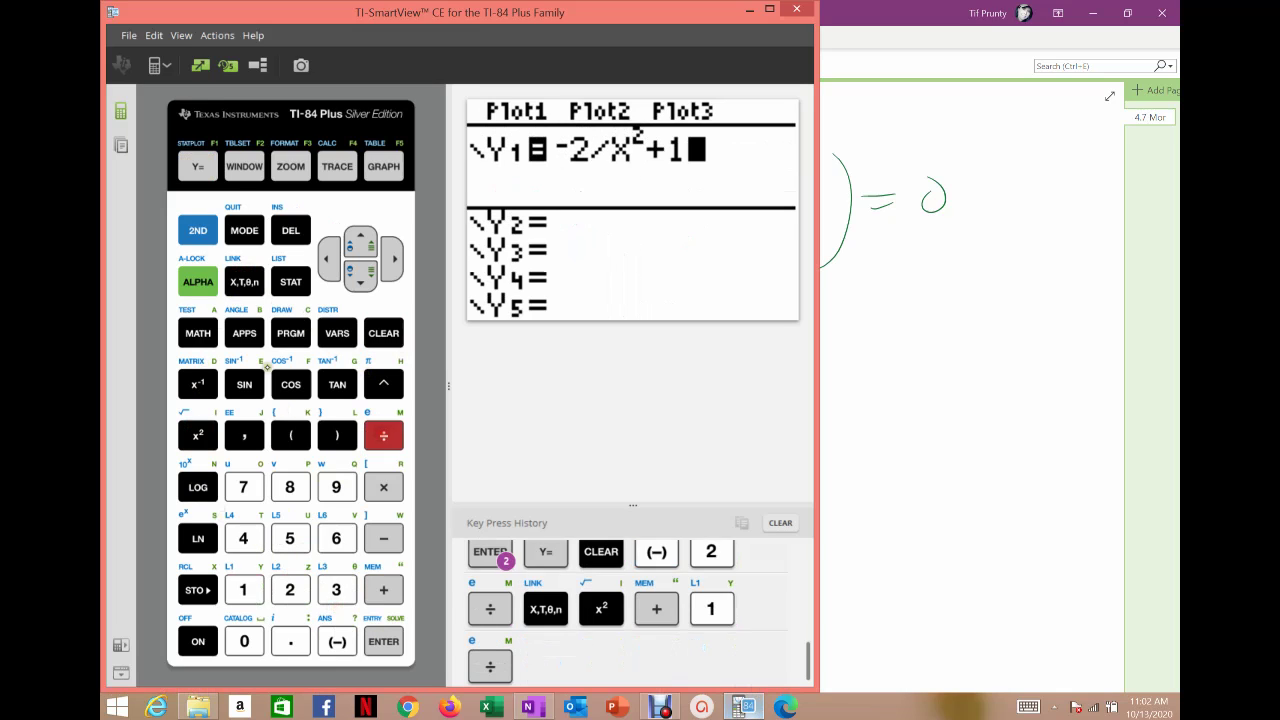
click(383, 435)
click(232, 281)
click(383, 538)
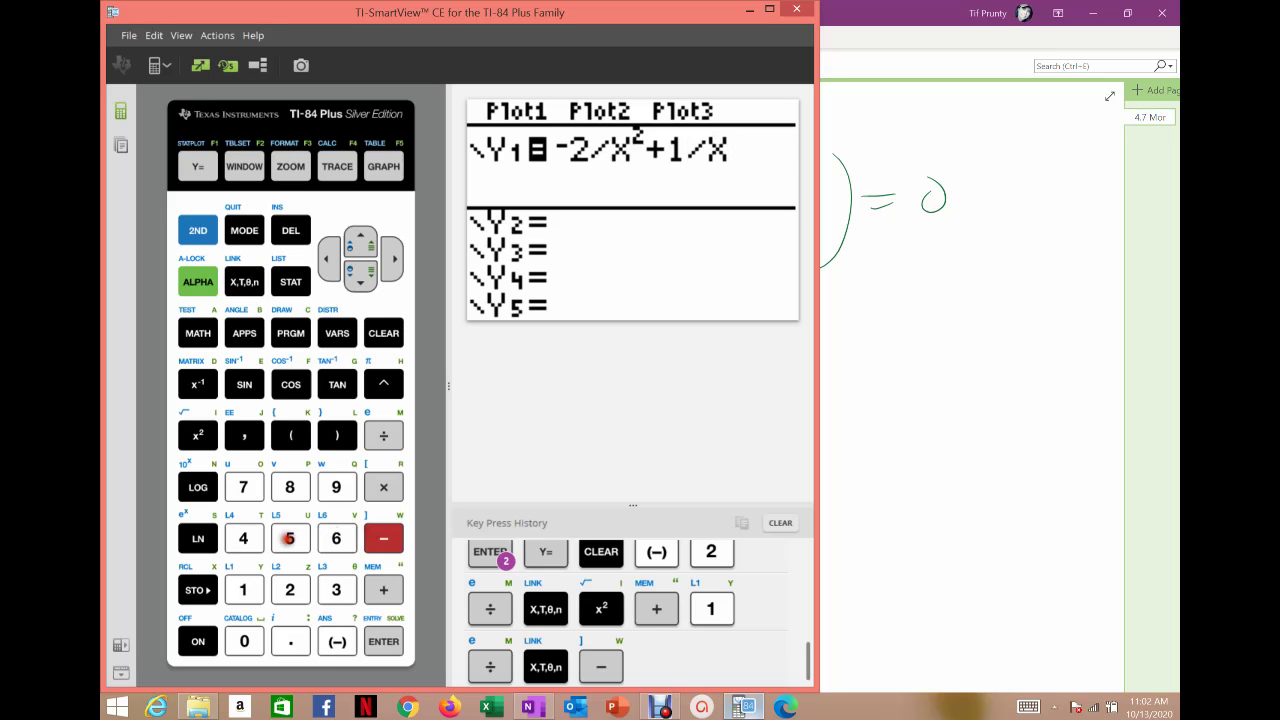
click(290, 538)
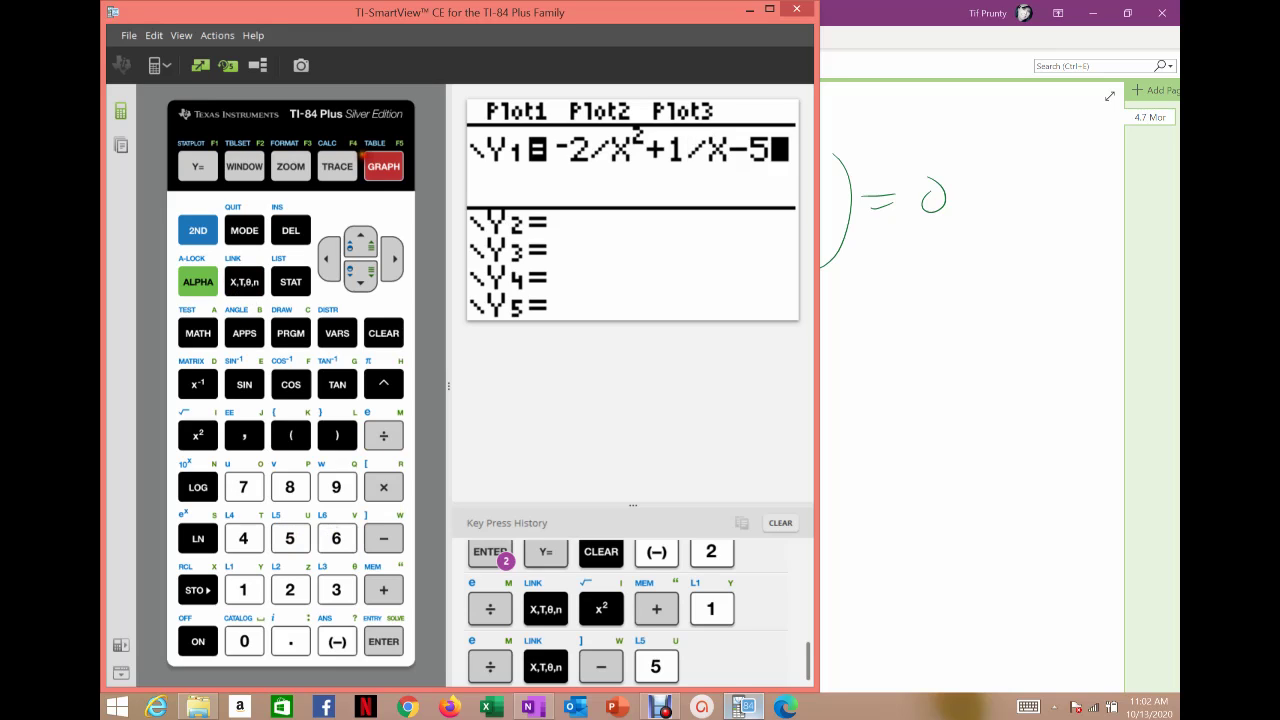
click(383, 166)
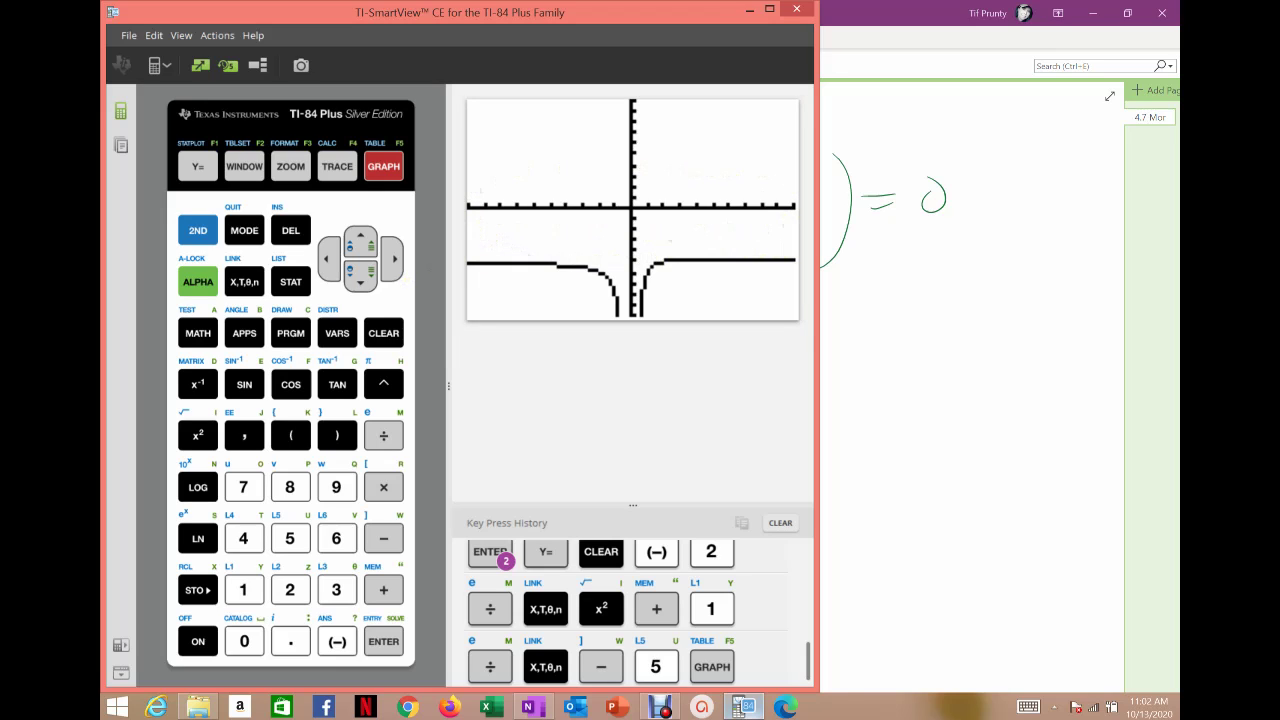
key(alt+Tab)
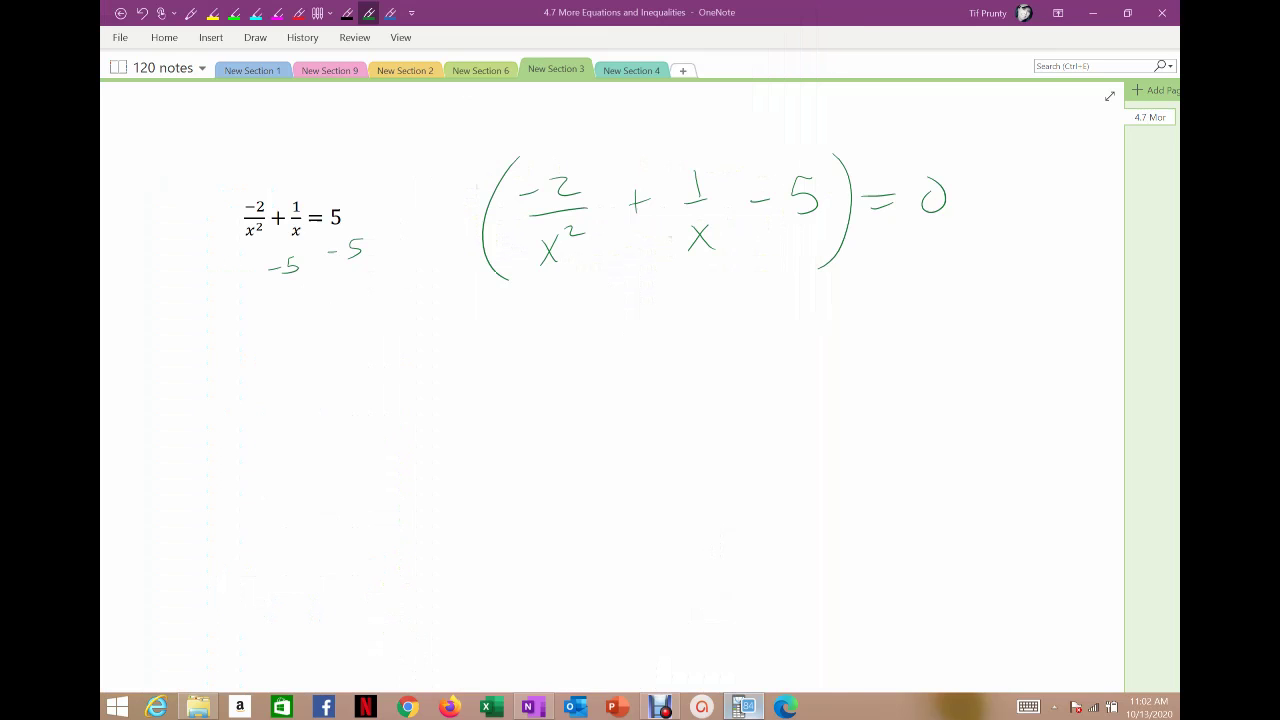
Handwrite "Never crosses x axis" and "No solution" below the equation
mouse_move(537, 333)
mouse_down()
mouse_move(613, 286)
mouse_move(620, 299)
mouse_move(668, 283)
mouse_move(750, 291)
mouse_up()
mouse_move(756, 292)
mouse_down()
mouse_move(797, 299)
mouse_move(1015, 285)
mouse_up()
mouse_move(545, 398)
mouse_down()
mouse_move(576, 358)
mouse_move(587, 381)
mouse_move(668, 358)
mouse_move(838, 345)
mouse_up()
click(775, 333)
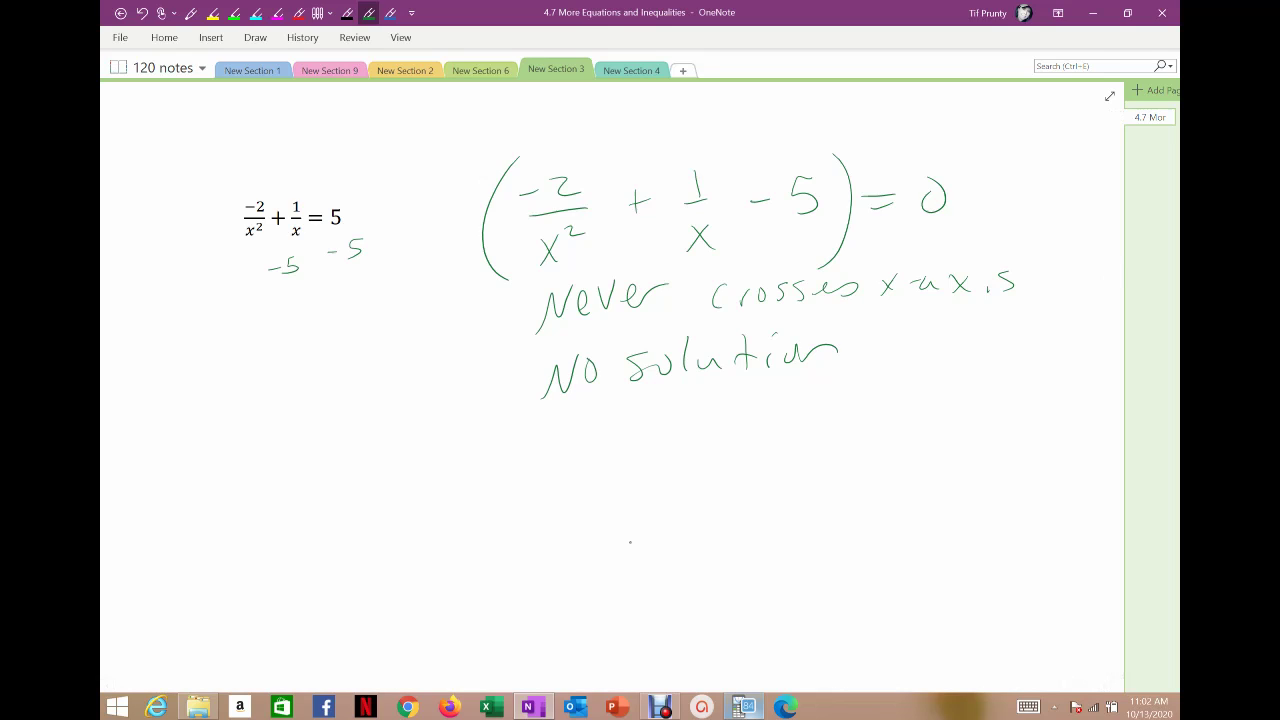
Circle the equation and the words "No solution"
drag(400, 200, 243, 177)
drag(232, 250, 256, 252)
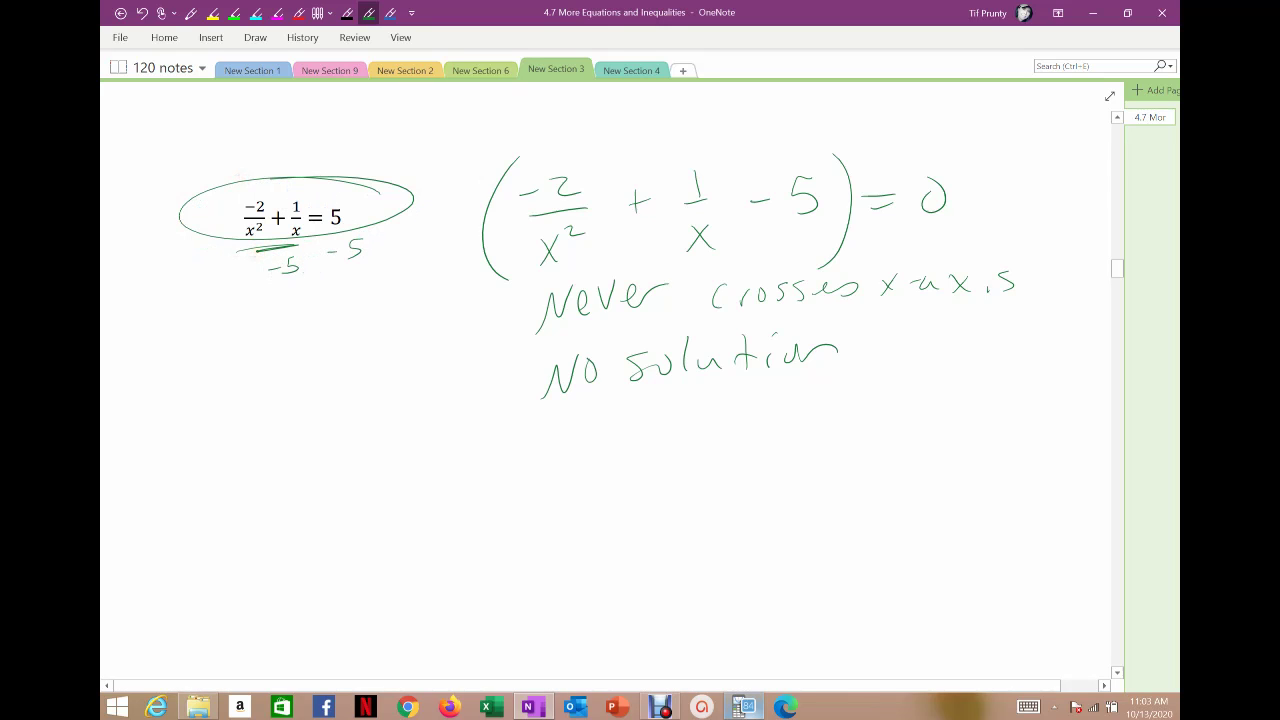
mouse_move(606, 328)
mouse_down()
mouse_move(908, 360)
mouse_move(548, 345)
mouse_up()
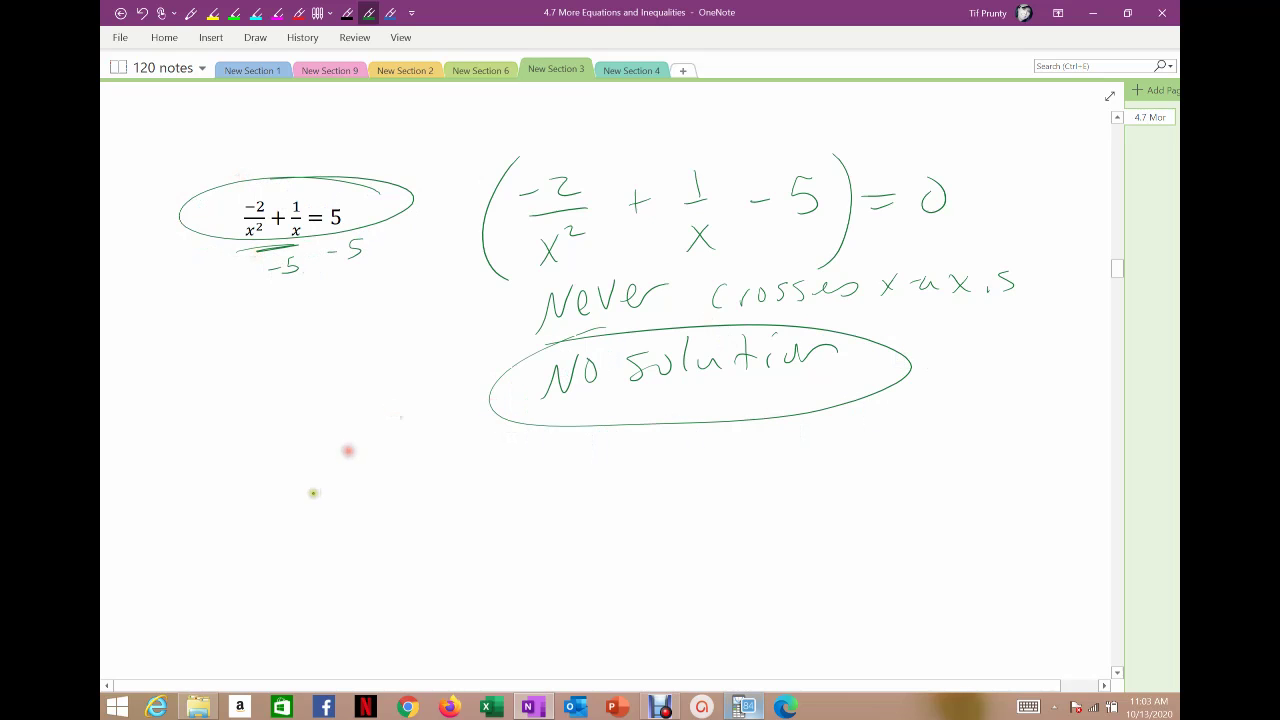